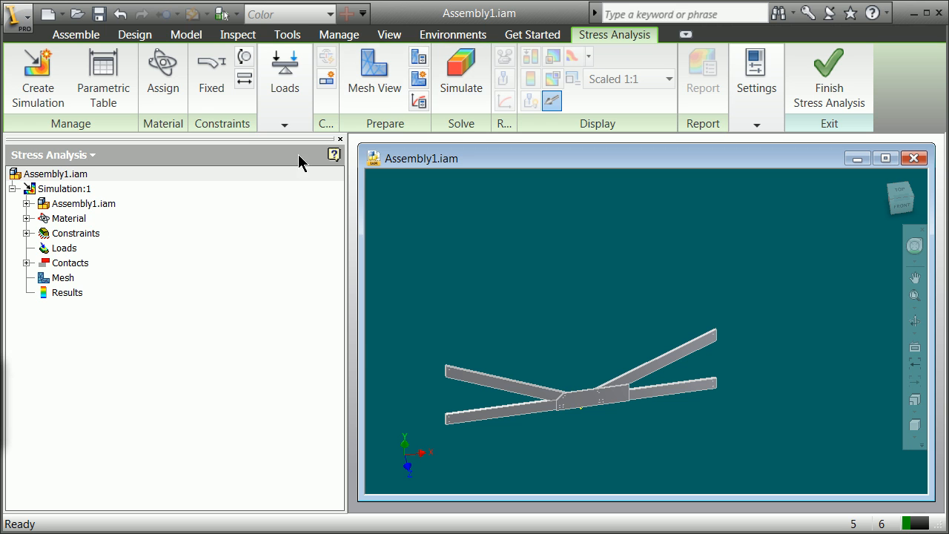
Step: Review the simulation's assigned materials and constraints, and inspect the holes at the ends of the beams
left_click(26, 219)
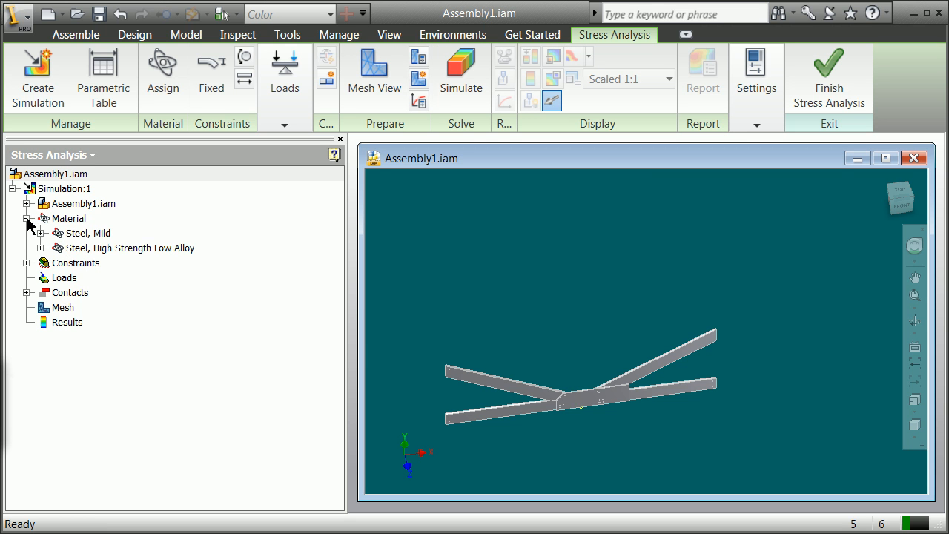
left_click(26, 219)
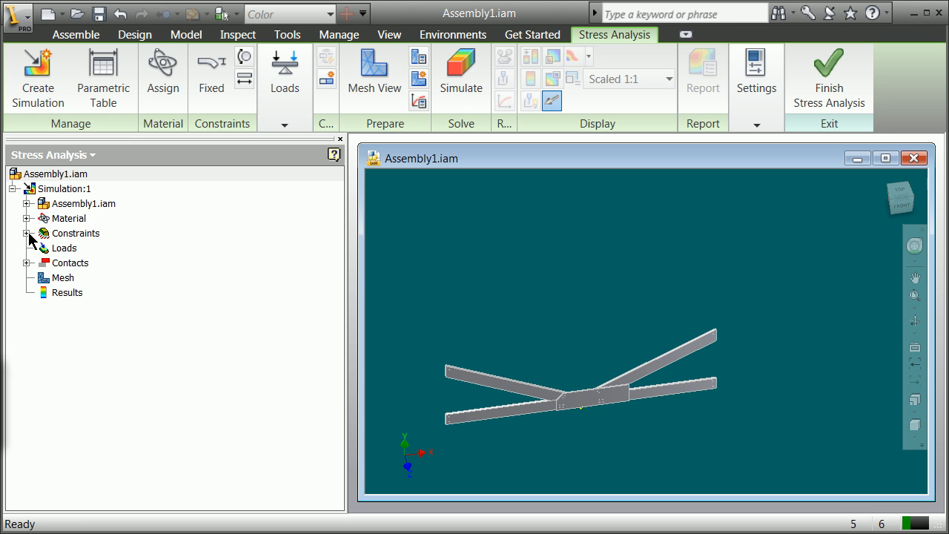
left_click(27, 234)
left_click(27, 233)
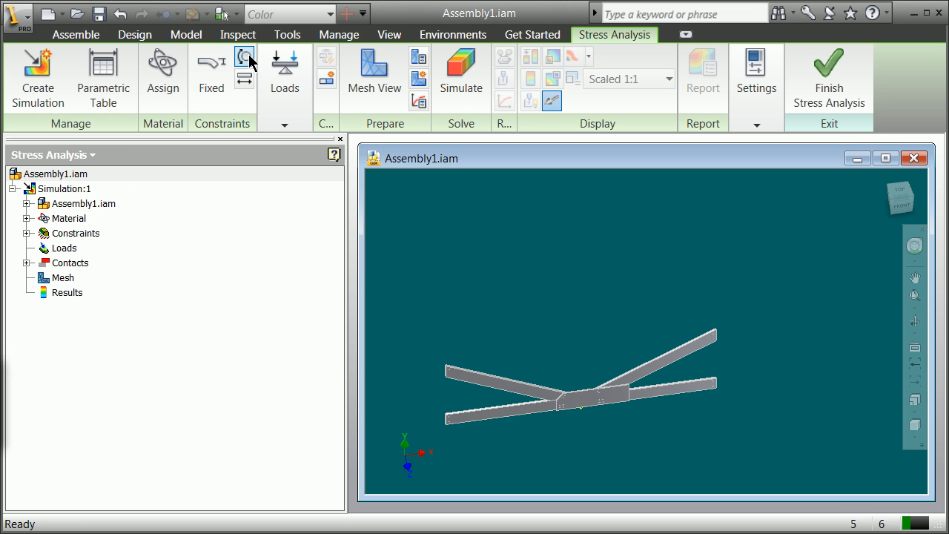
scroll(457, 446, "up", 5)
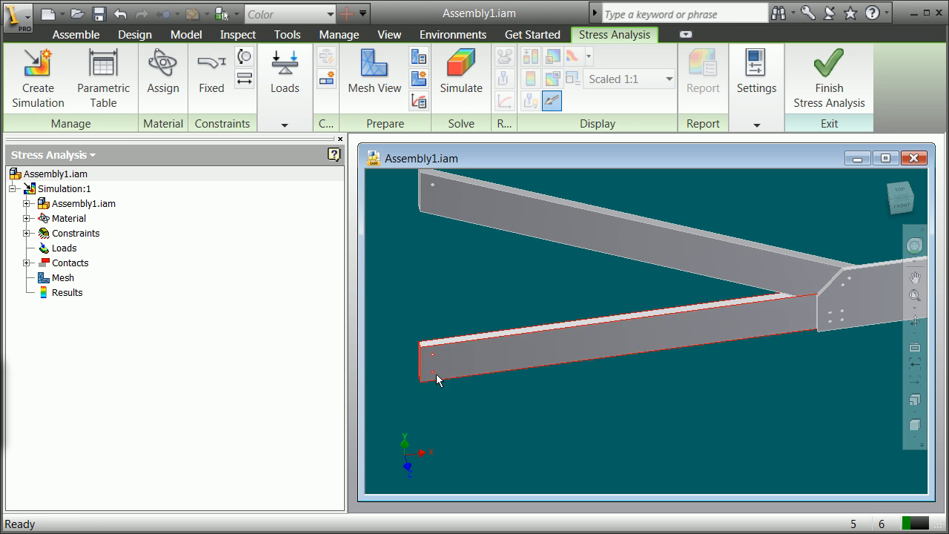
scroll(439, 317, "down", 5)
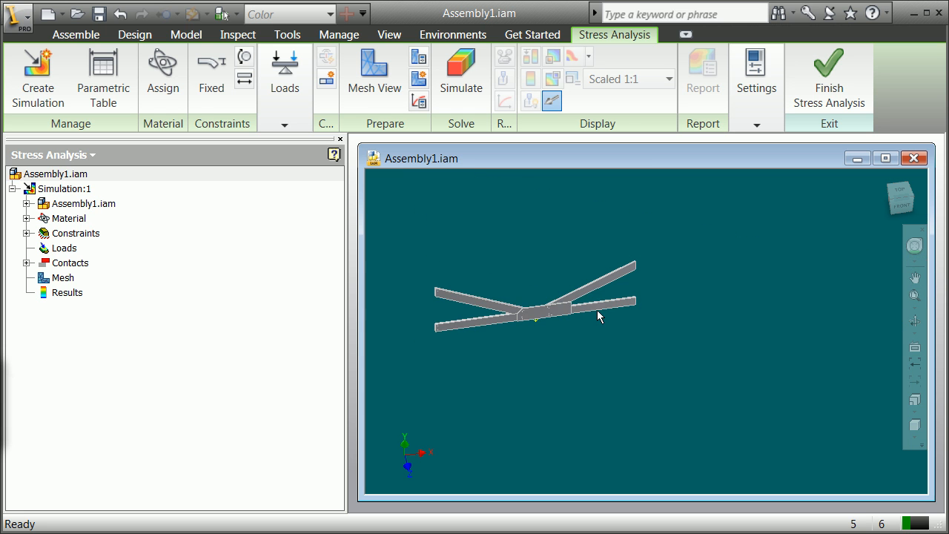
scroll(636, 296, "up", 3)
scroll(586, 296, "down", 3)
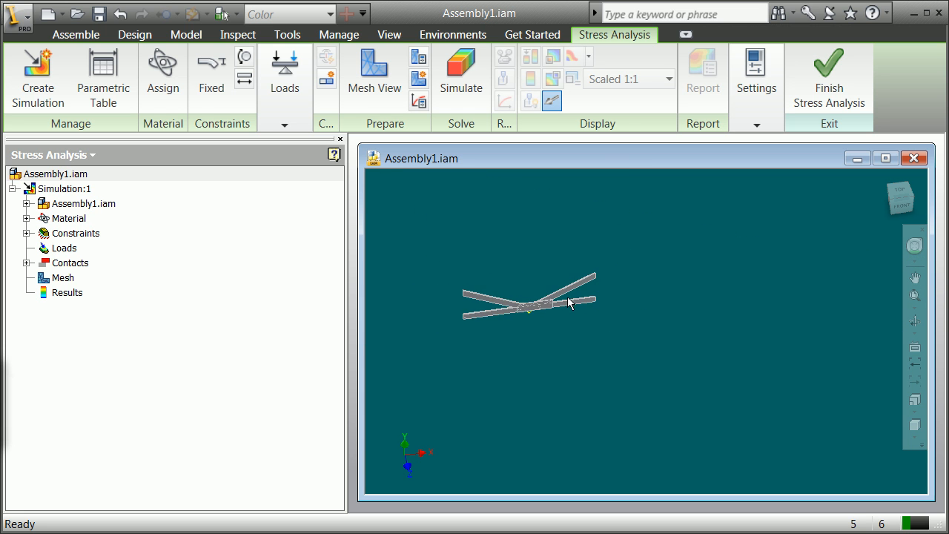
scroll(481, 293, "up", 4)
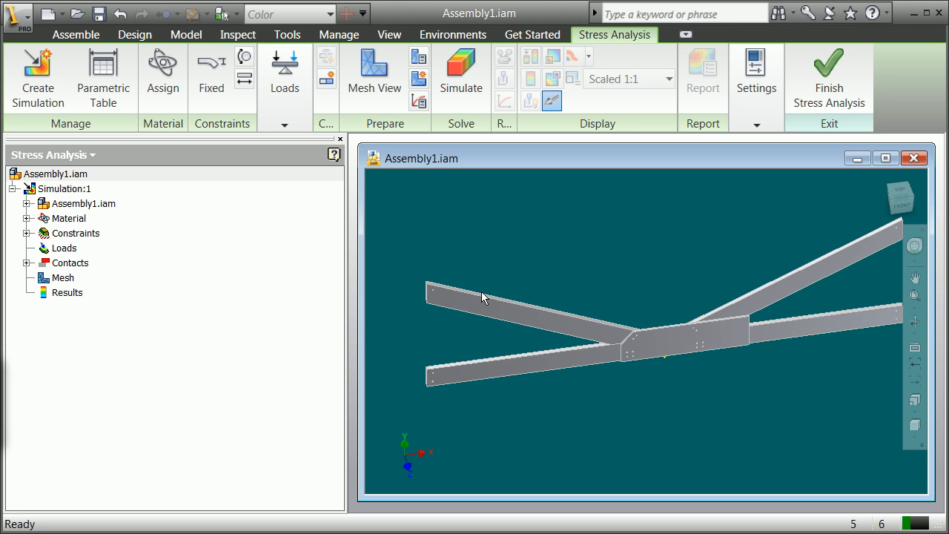
Step: Expand the simulation's contacts to examine the individual bonded contacts between the parts
left_click(28, 263)
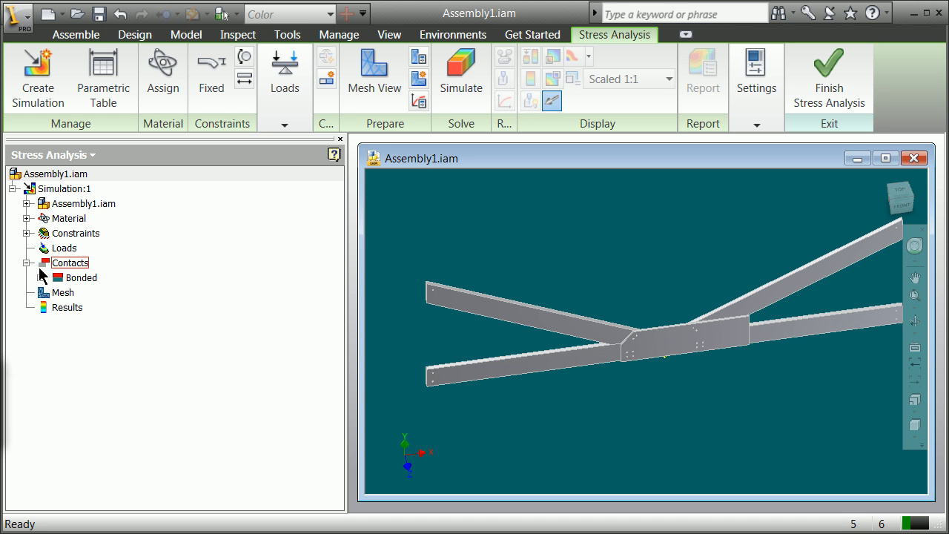
left_click(49, 267)
right_click(49, 266)
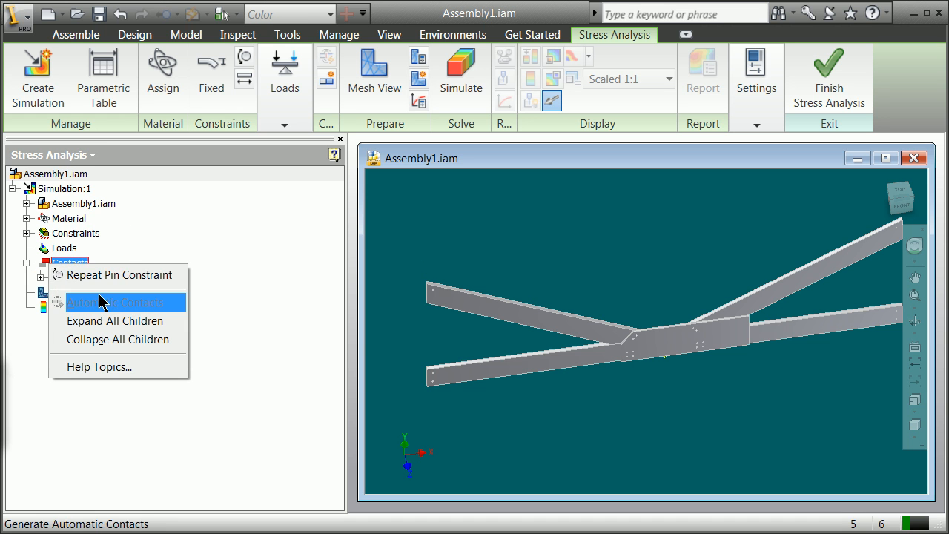
left_click(193, 234)
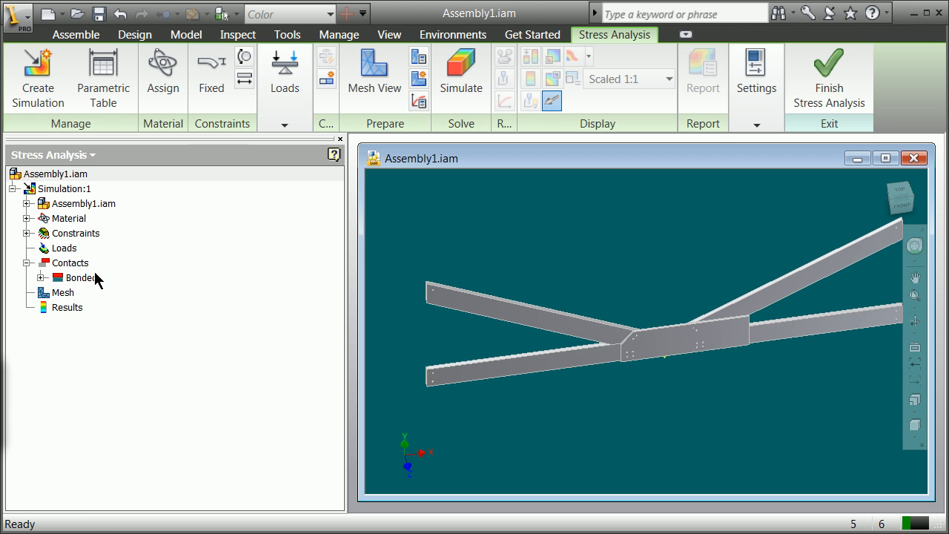
left_click(41, 277)
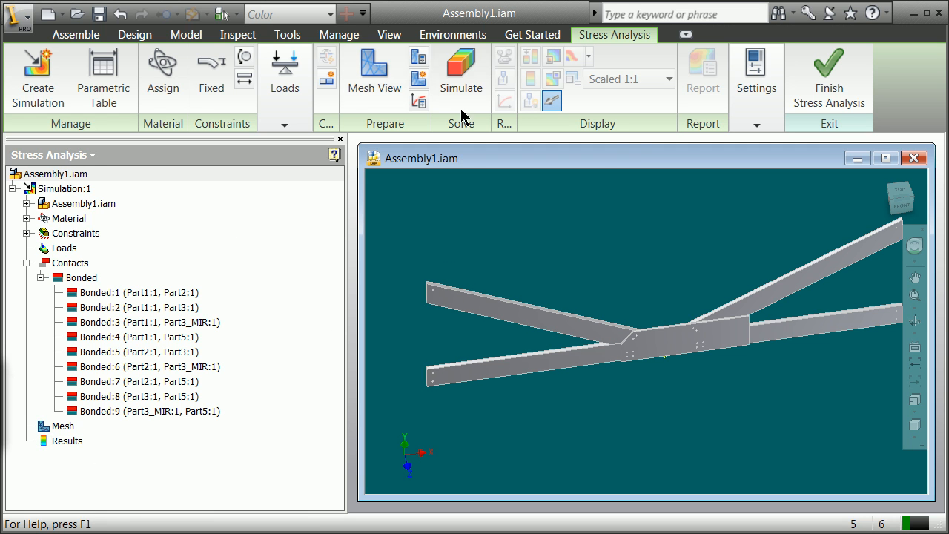
Step: Run the stress simulation of the assembly without any load defined
left_click(471, 89)
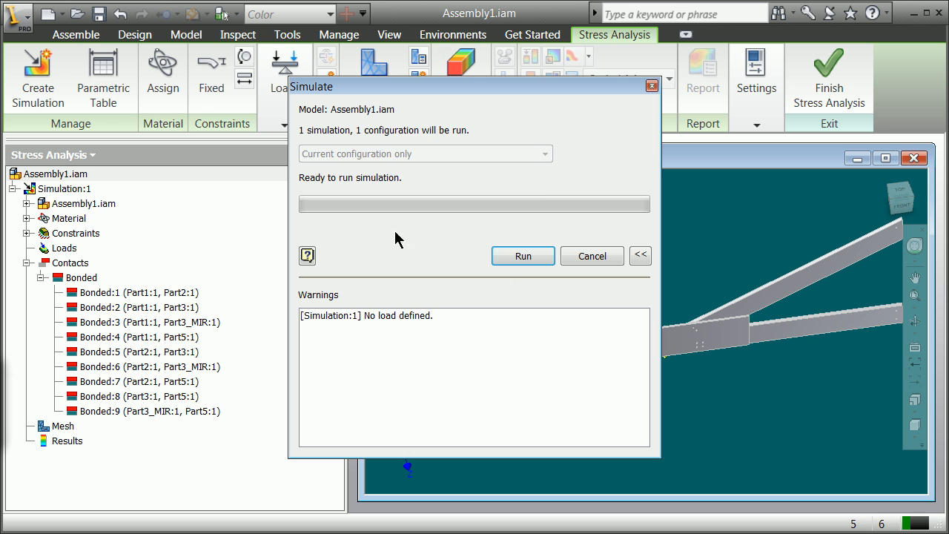
left_click(527, 260)
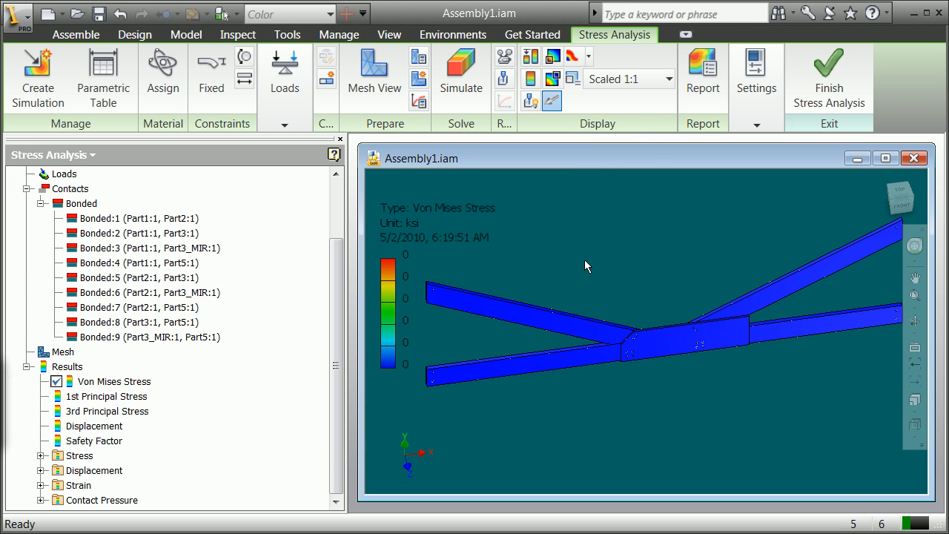
Step: Start a force load and locate it on the narrow top face of the central connecting plate
left_click(291, 129)
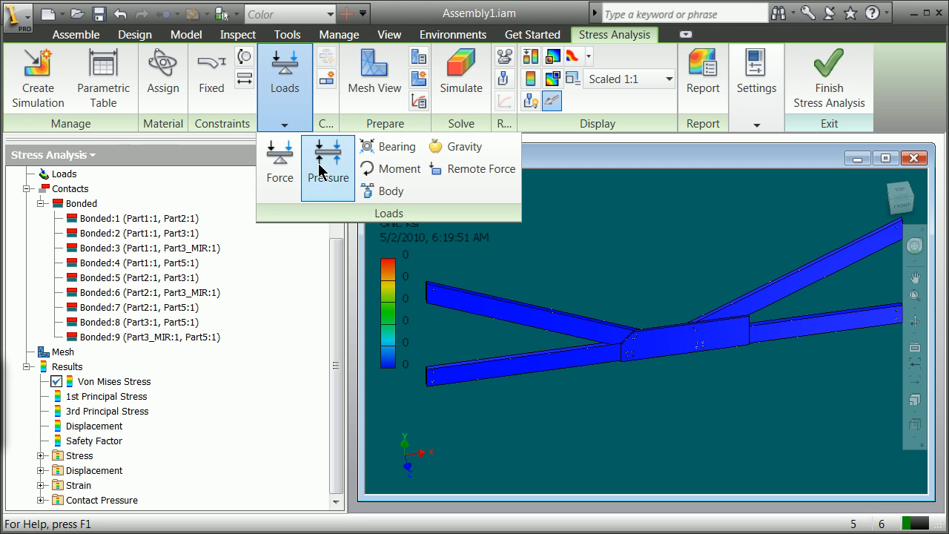
left_click(279, 158)
scroll(707, 330, "down", 7)
scroll(618, 302, "up", 5)
scroll(503, 300, "down", 2)
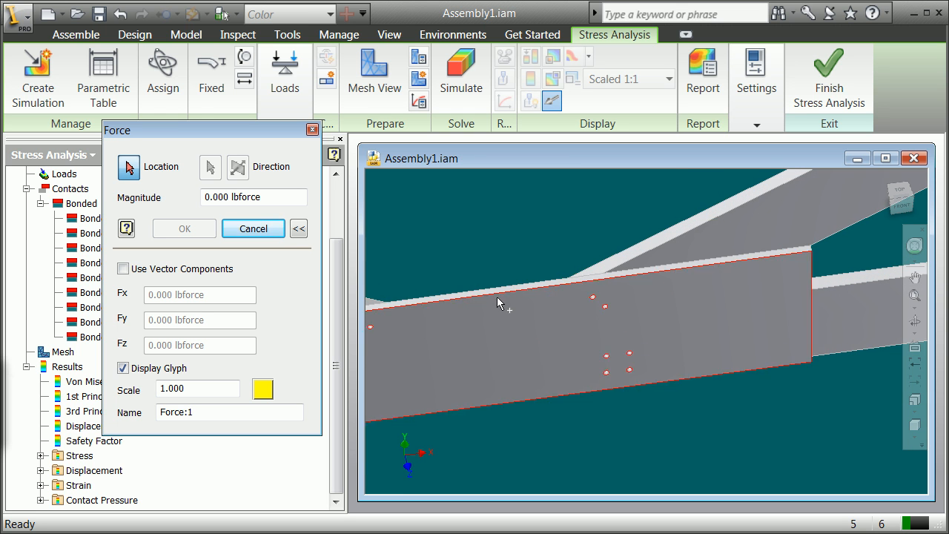
scroll(512, 290, "down", 5)
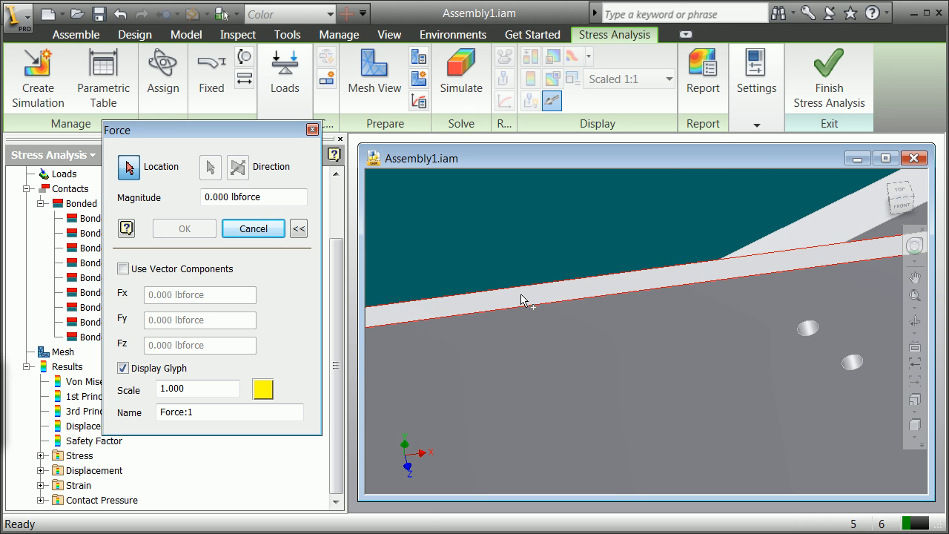
left_click(510, 289)
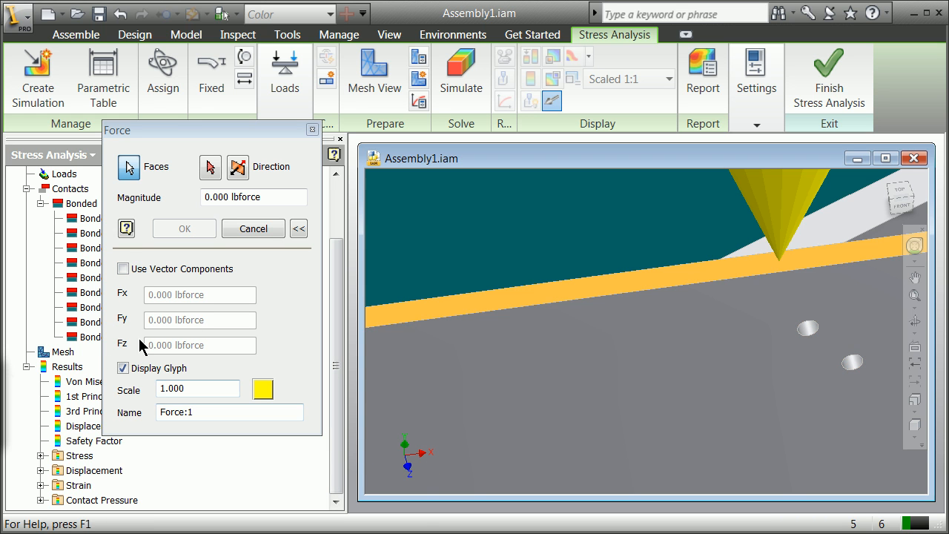
Step: Define the force by vector components with Fy set to -1000 lbforce and apply it
left_click(123, 268)
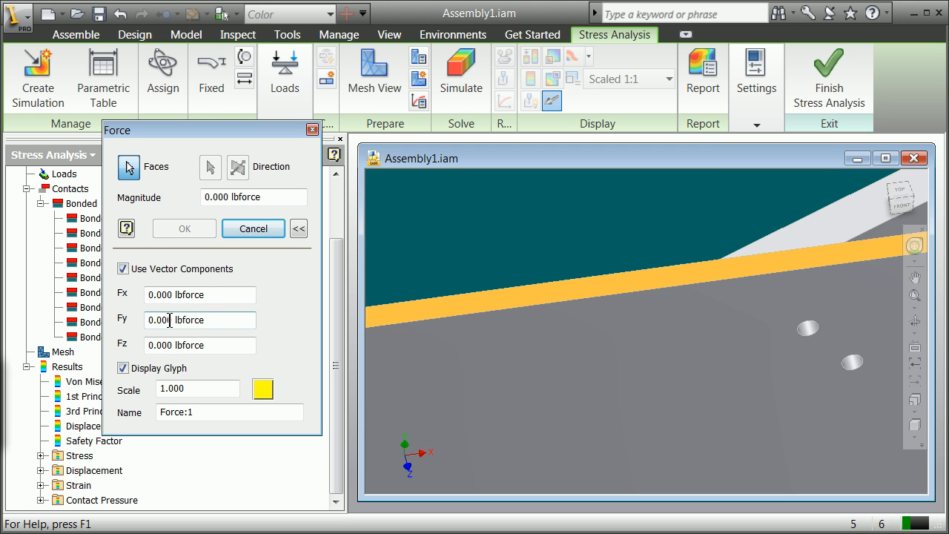
double_click(170, 320)
type("-1")
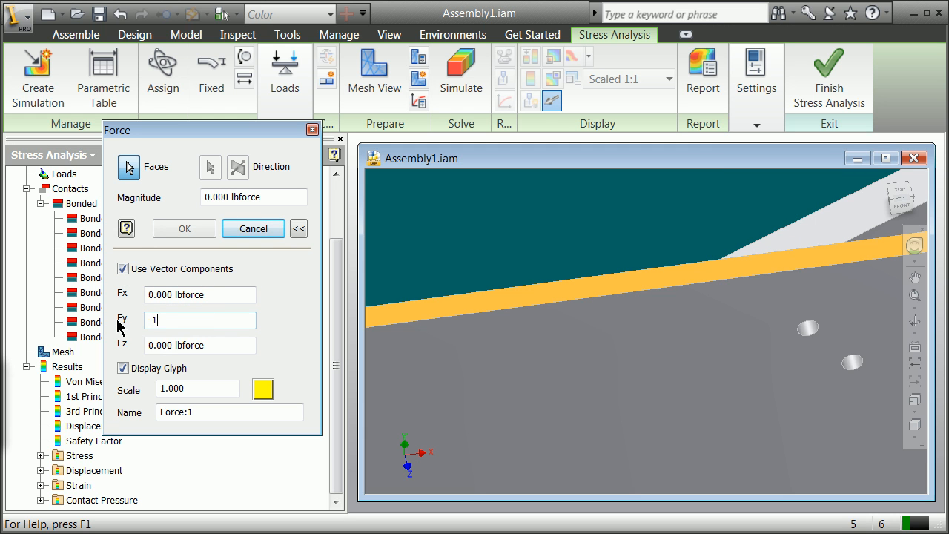
type("000 lbforce")
left_click(184, 230)
scroll(456, 329, "down", 5)
scroll(417, 325, "down", 5)
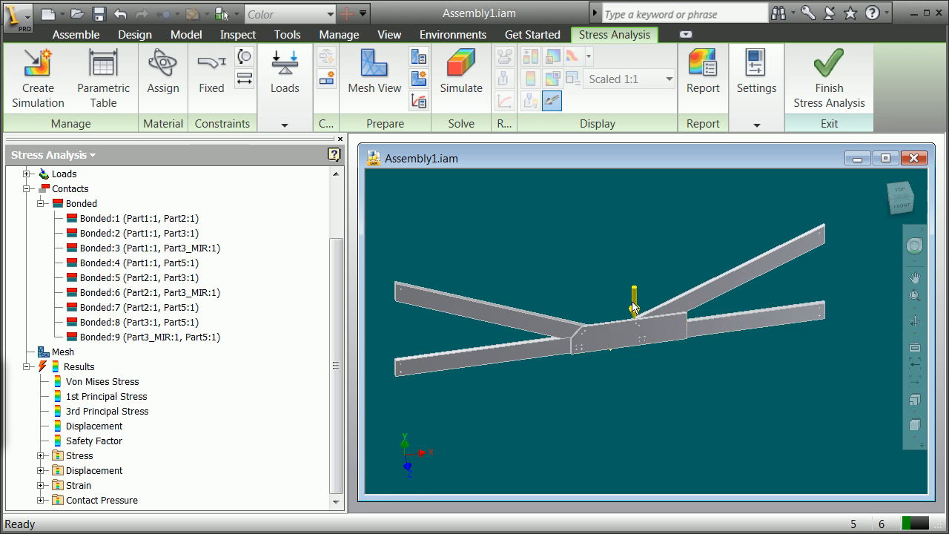
Step: Check the force arrow on the central plate and run the simulation with the load applied
scroll(634, 311, "down", 4)
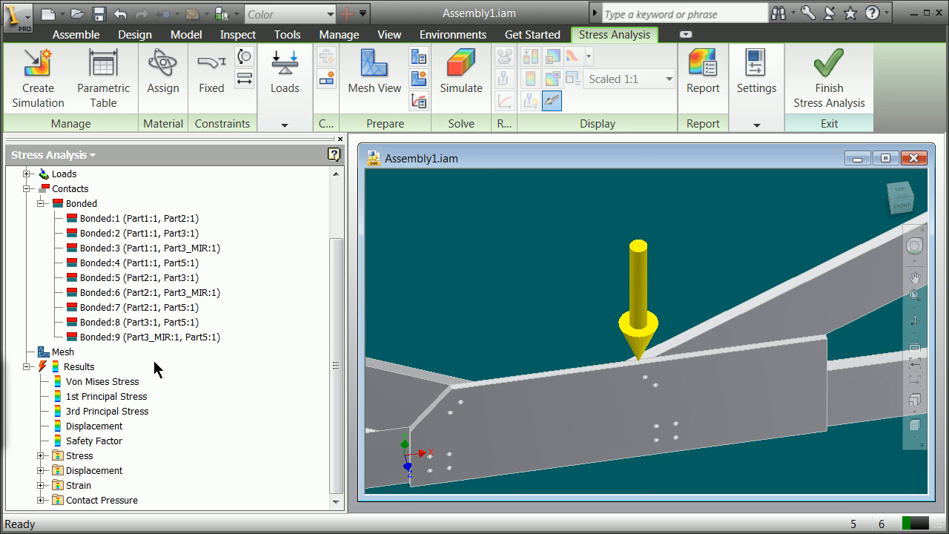
scroll(443, 378, "up", 8)
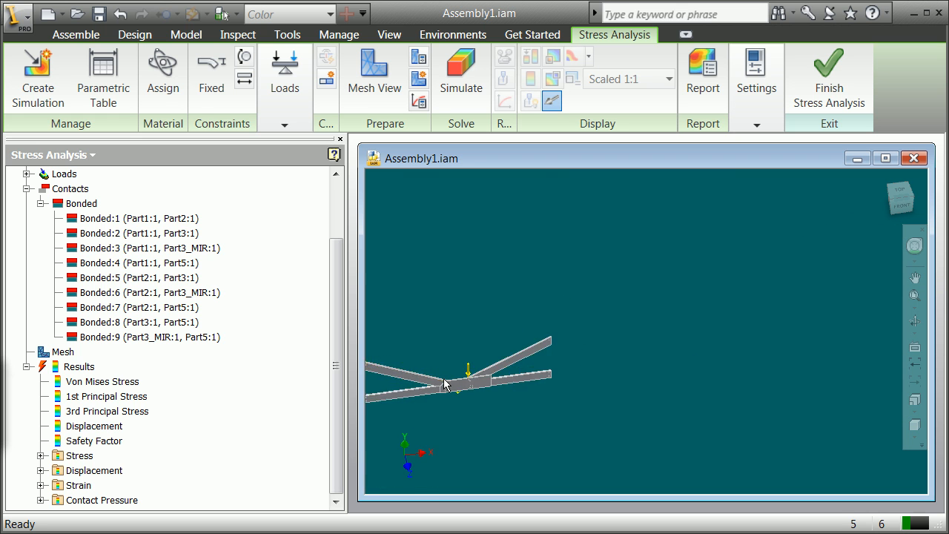
scroll(419, 378, "down", 6)
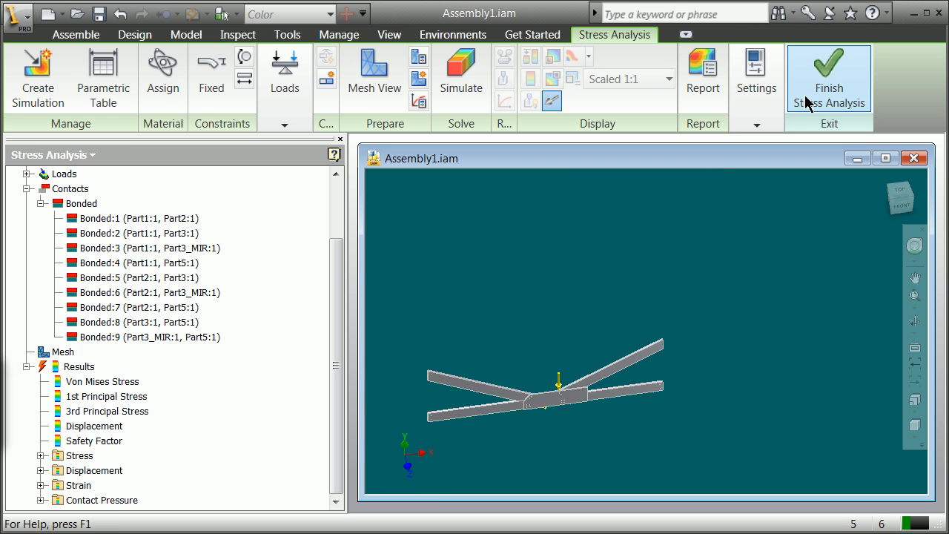
left_click(463, 73)
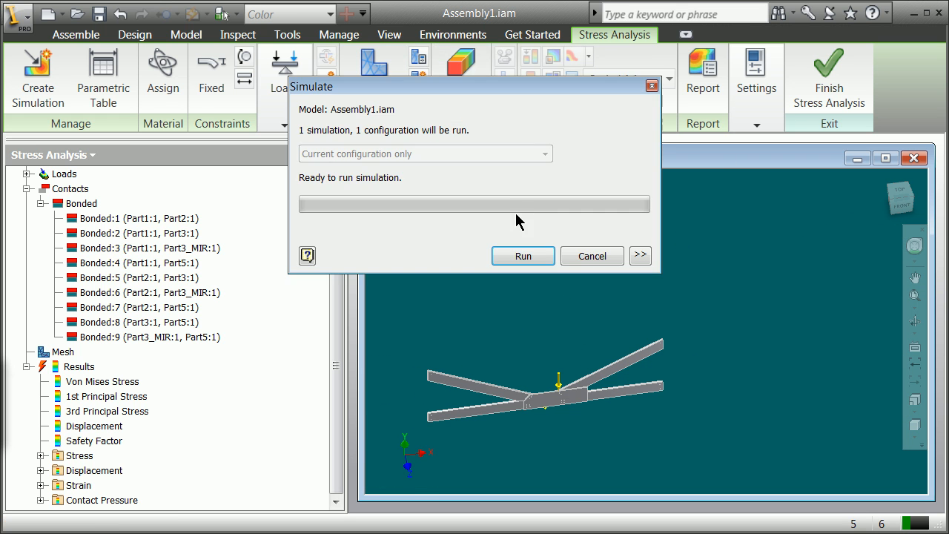
left_click(531, 253)
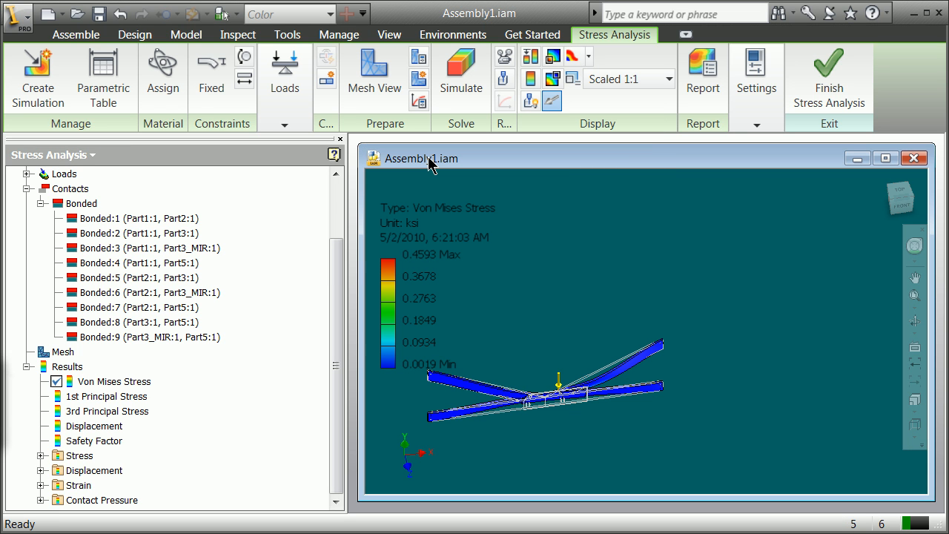
Step: Examine the Von Mises stress distribution and deformed shape of the beams around the loaded central plate
scroll(577, 383, "up", 5)
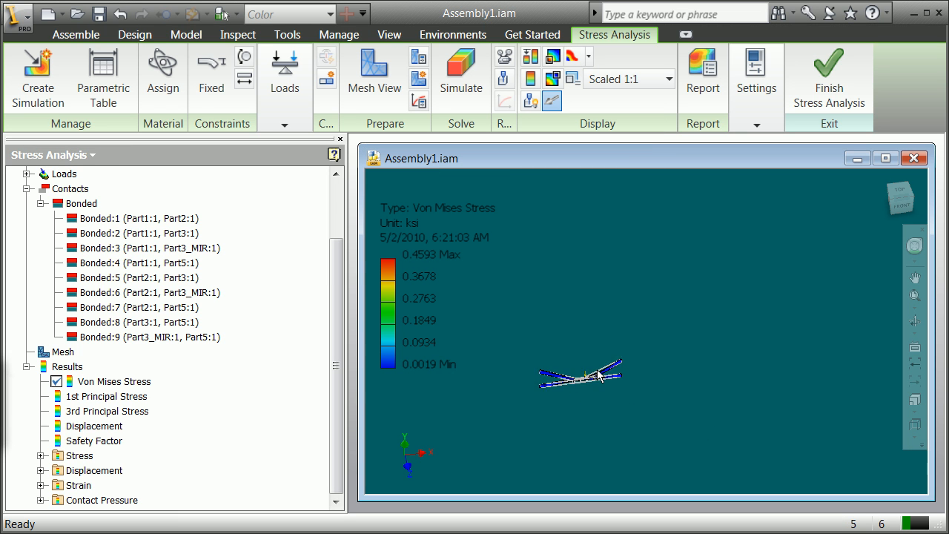
scroll(579, 382, "down", 7)
scroll(579, 378, "up", 5)
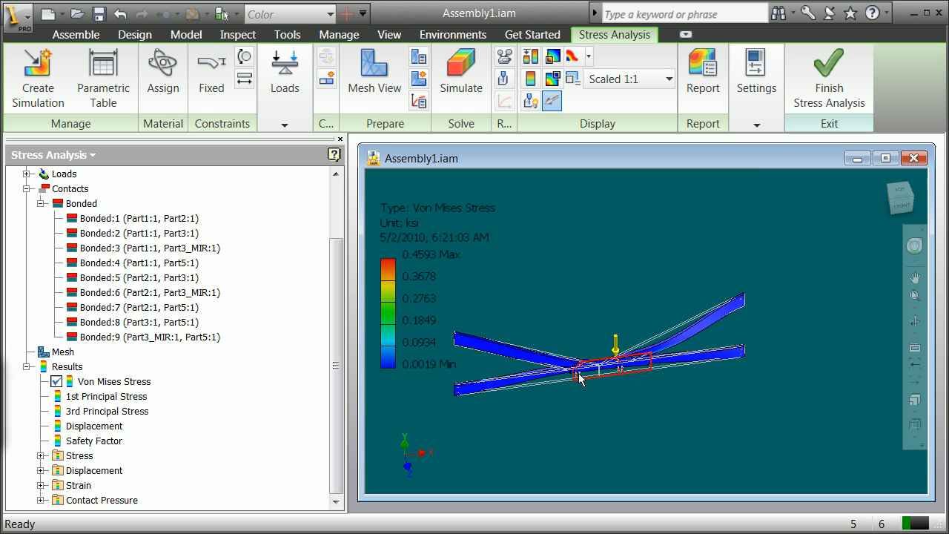
scroll(568, 365, "down", 2)
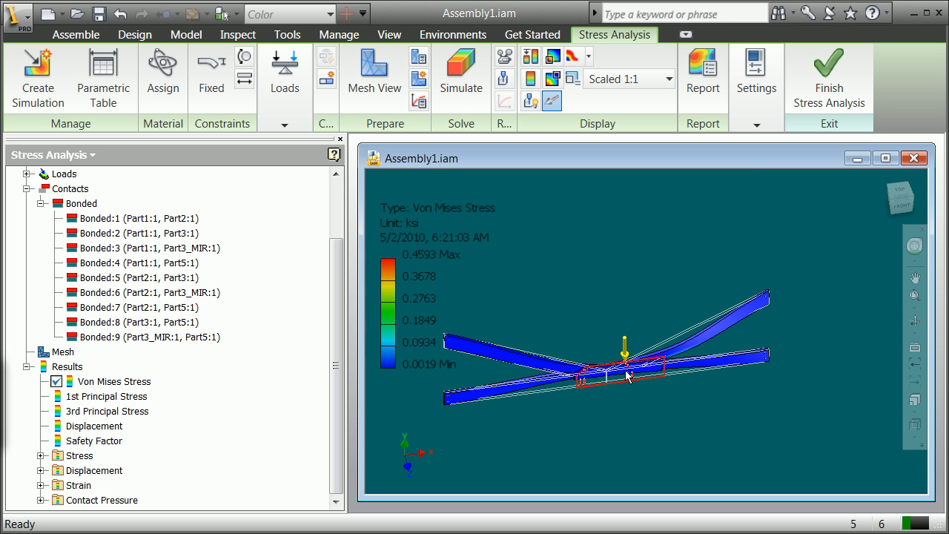
scroll(626, 376, "down", 2)
scroll(626, 376, "up", 2)
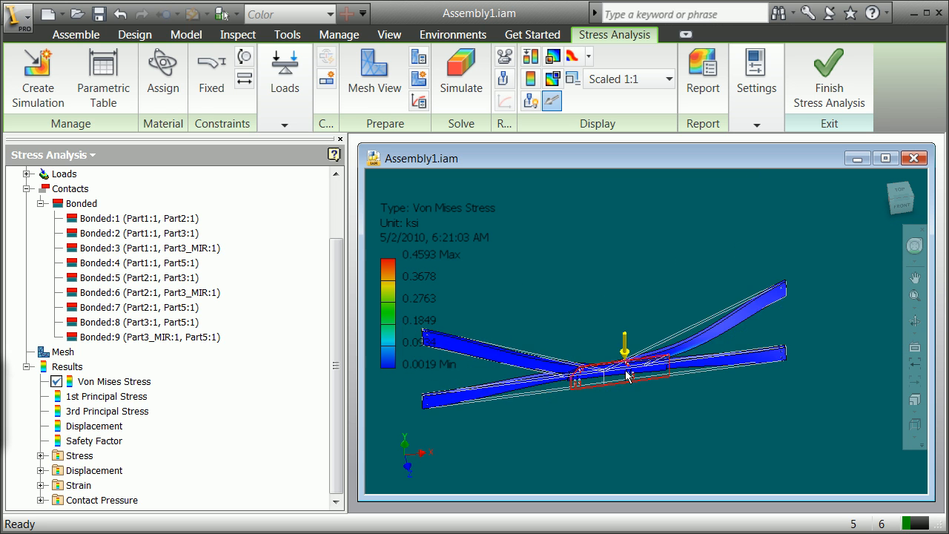
scroll(615, 375, "down", 4)
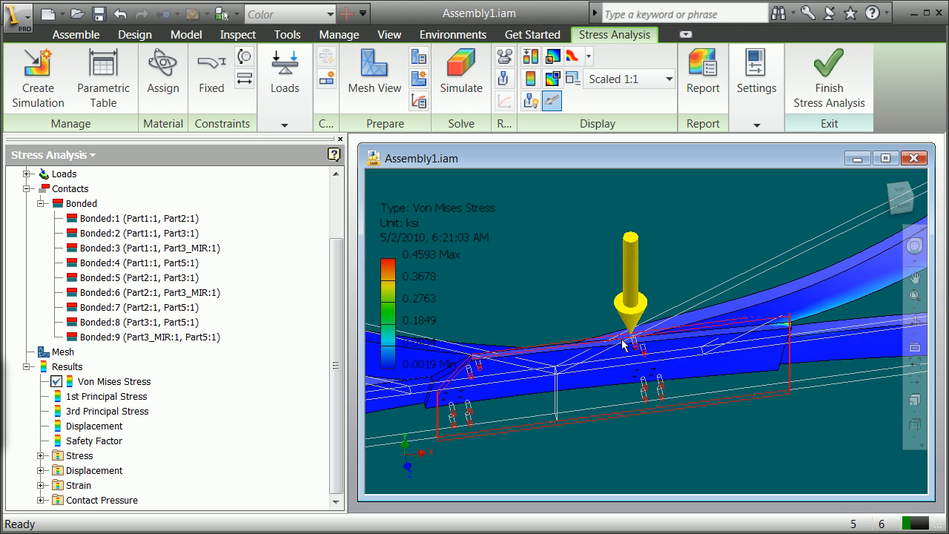
scroll(624, 345, "up", 5)
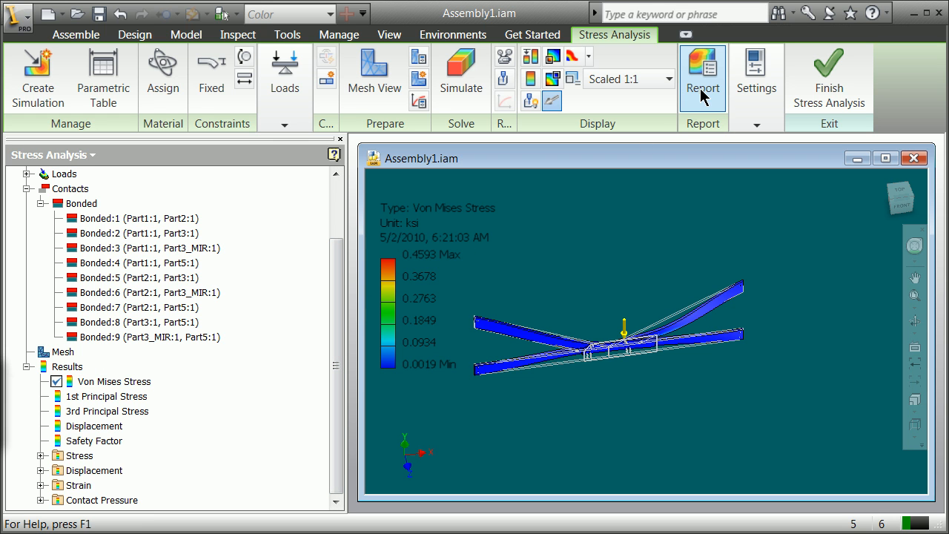
scroll(549, 400, "up", 5)
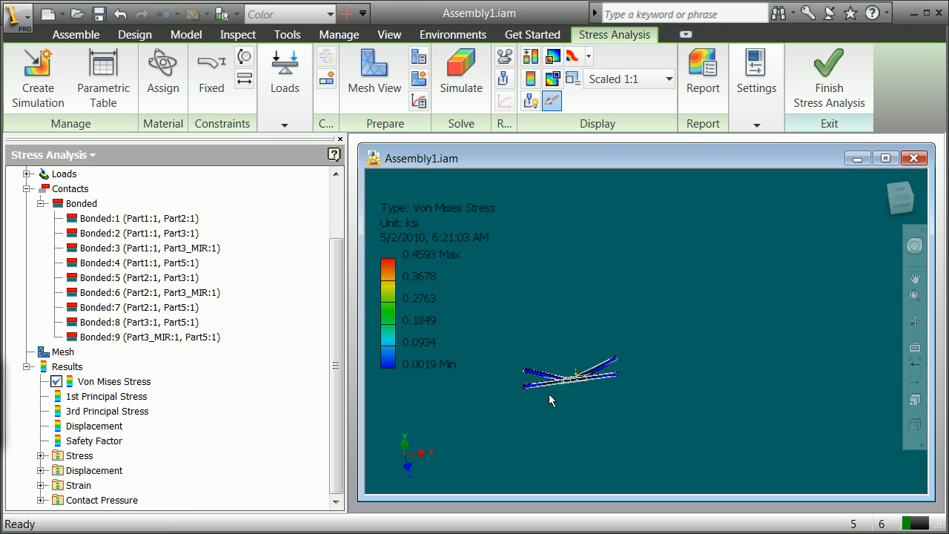
scroll(548, 394, "down", 5)
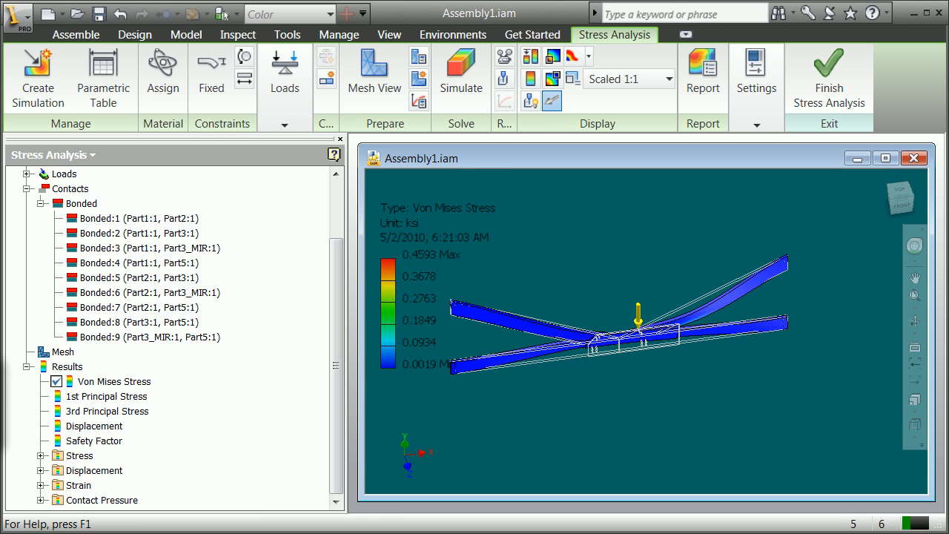
Step: Switch to Paint and paste the captured screen image of the stress analysis into the blank canvas
key("super")
key("Escape")
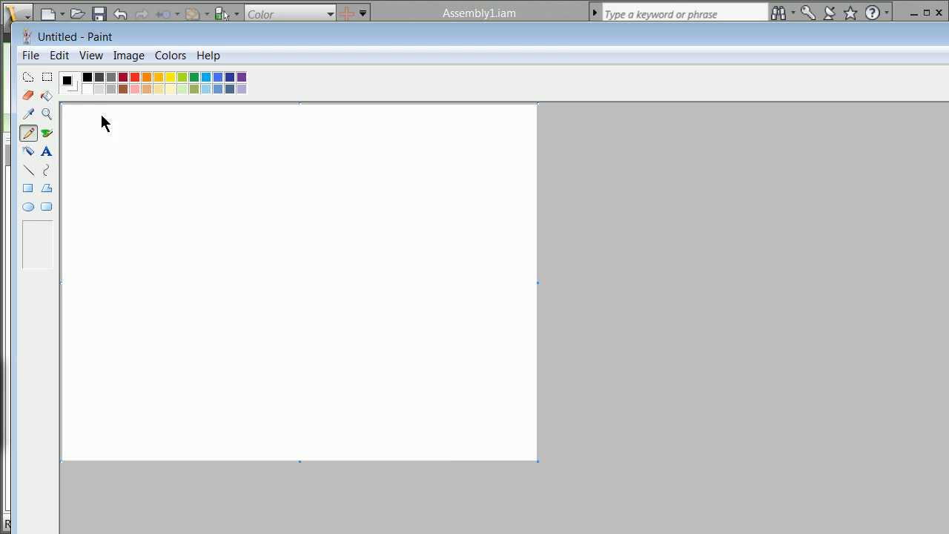
left_click(33, 58)
mouse_move(59, 55)
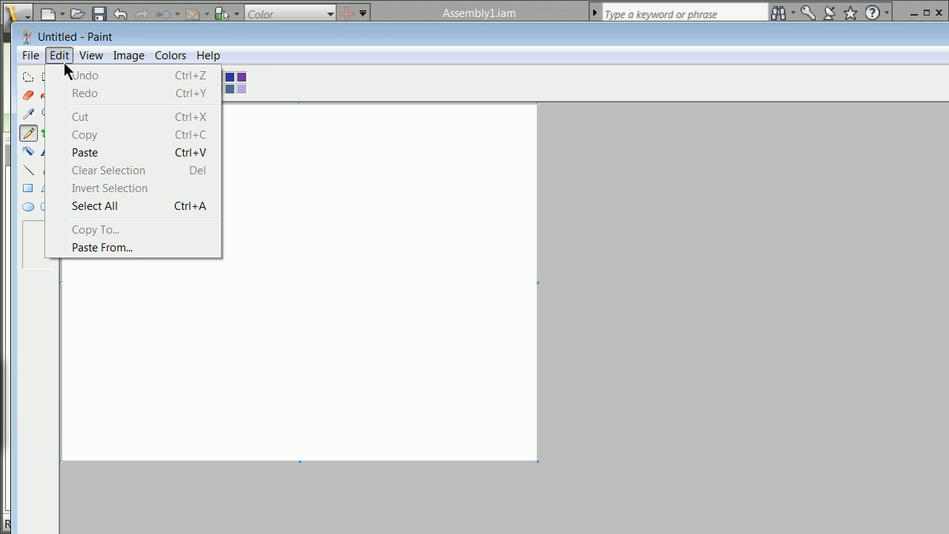
left_click(83, 153)
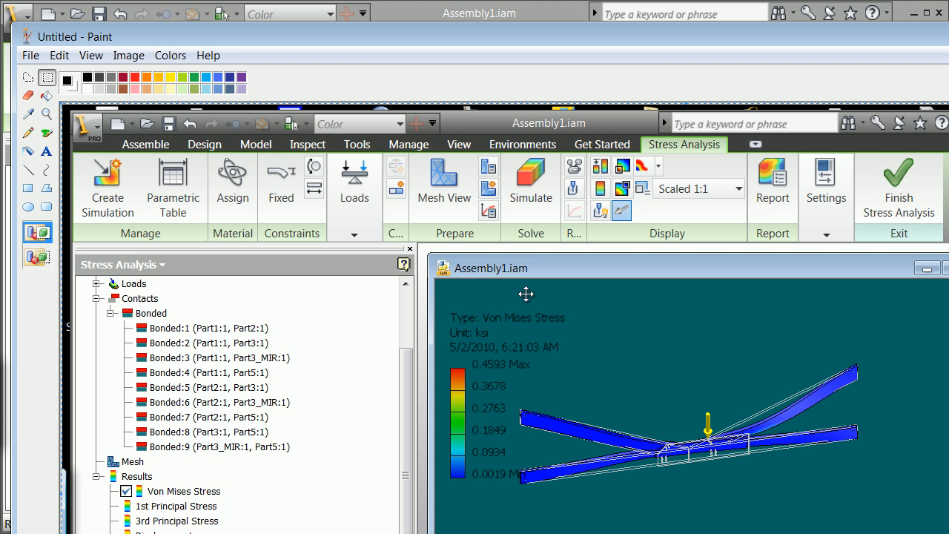
Step: Select the Von Mises stress plot area of the pasted screenshot with a rectangular selection and cut it out
left_click(47, 79)
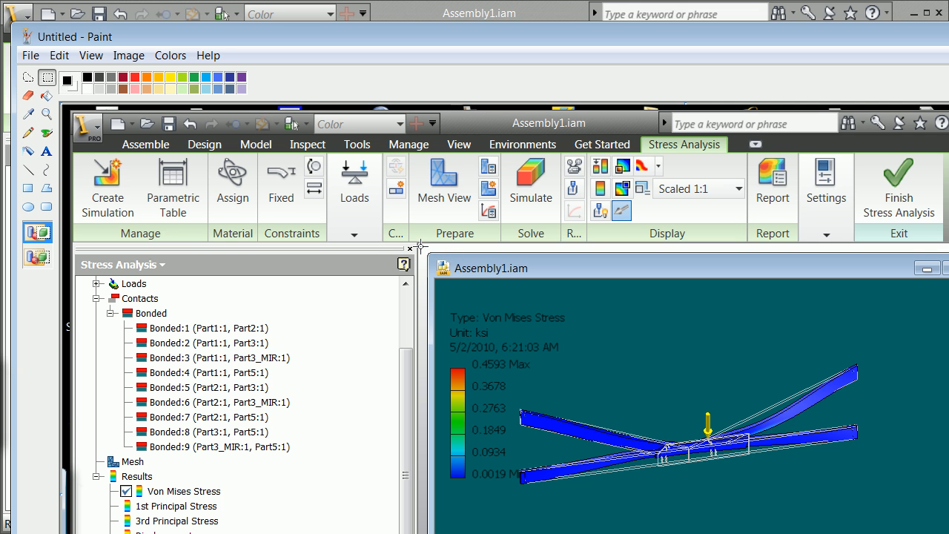
scroll(224, 13, "down", 3)
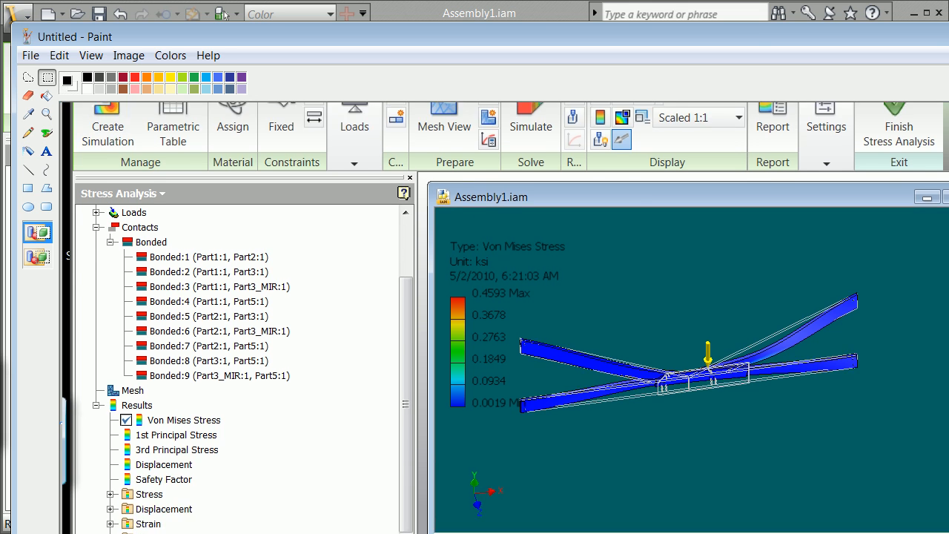
left_click(48, 78)
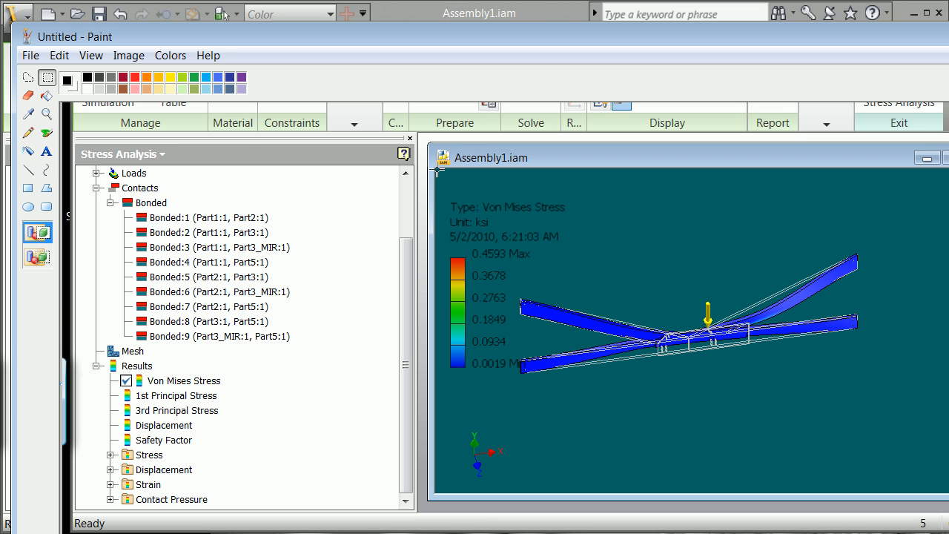
left_click_drag(438, 170, 948, 475)
left_click_drag(948, 492, 948, 493)
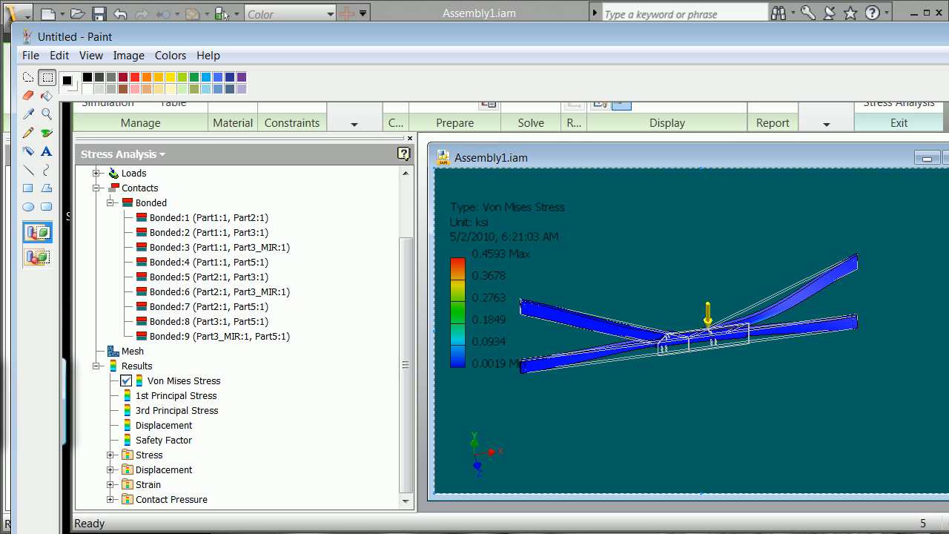
left_click(59, 56)
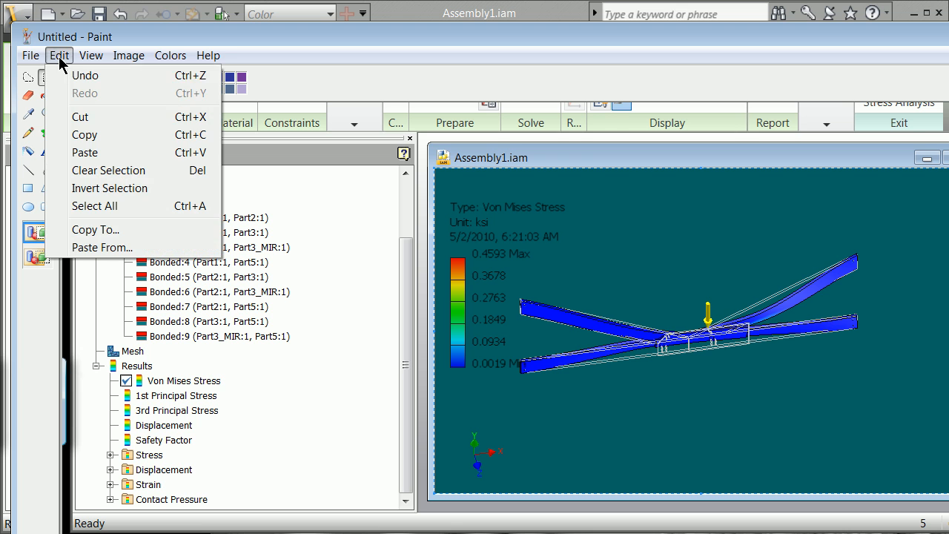
left_click(103, 120)
Step: Start a new blank image without saving the old one and paste the cut stress plot into it
left_click(33, 57)
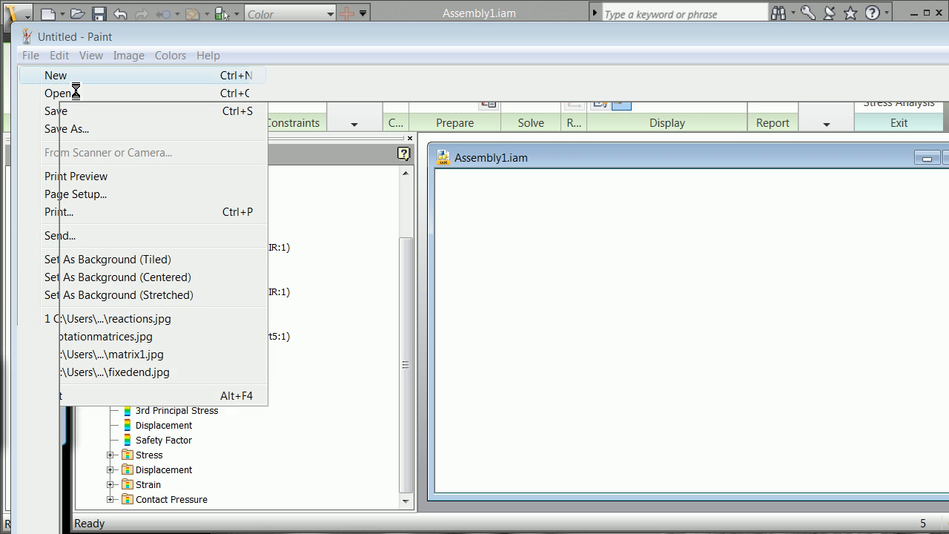
left_click(59, 77)
left_click(620, 329)
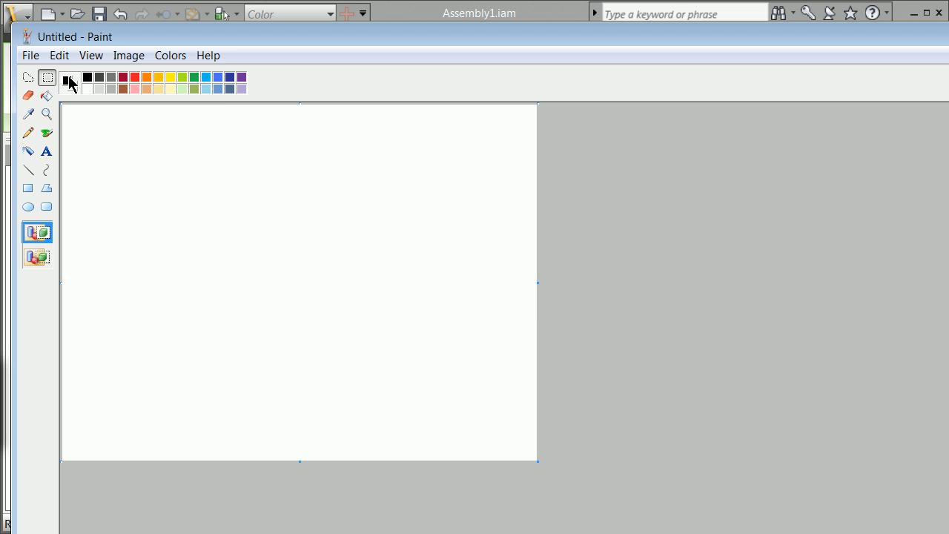
left_click(60, 56)
left_click(85, 152)
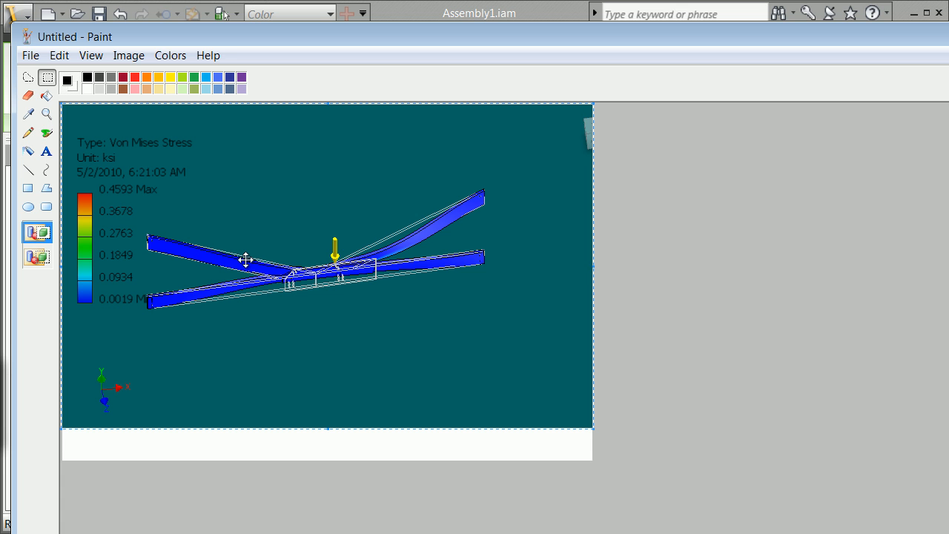
Step: Start saving the stress plot under a new name and set the destination to the Documents > Inventor > mayproj1 folder
left_click(31, 56)
left_click(77, 129)
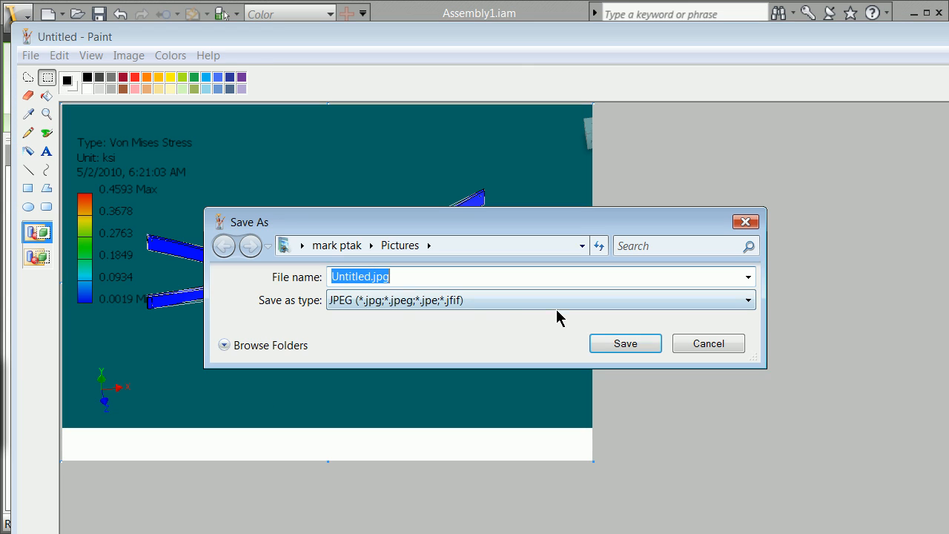
left_click(343, 245)
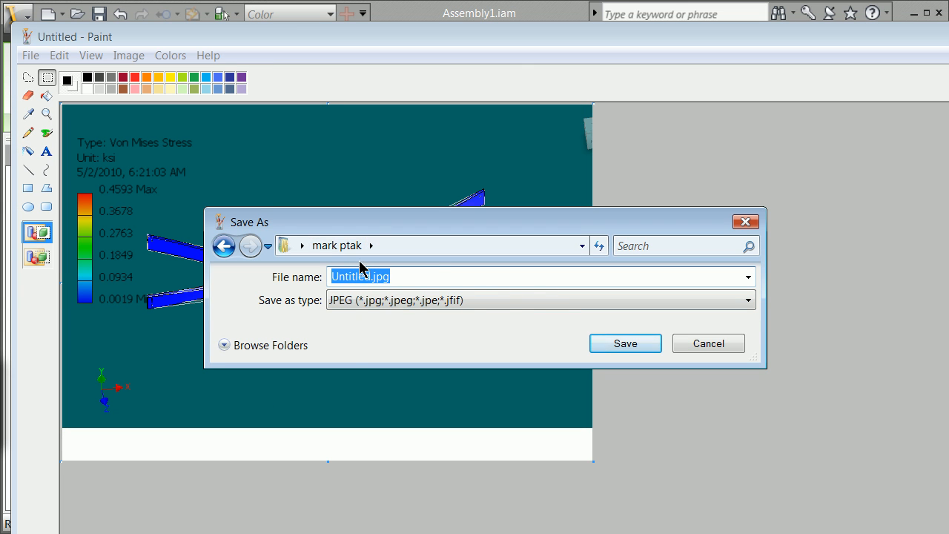
left_click(372, 245)
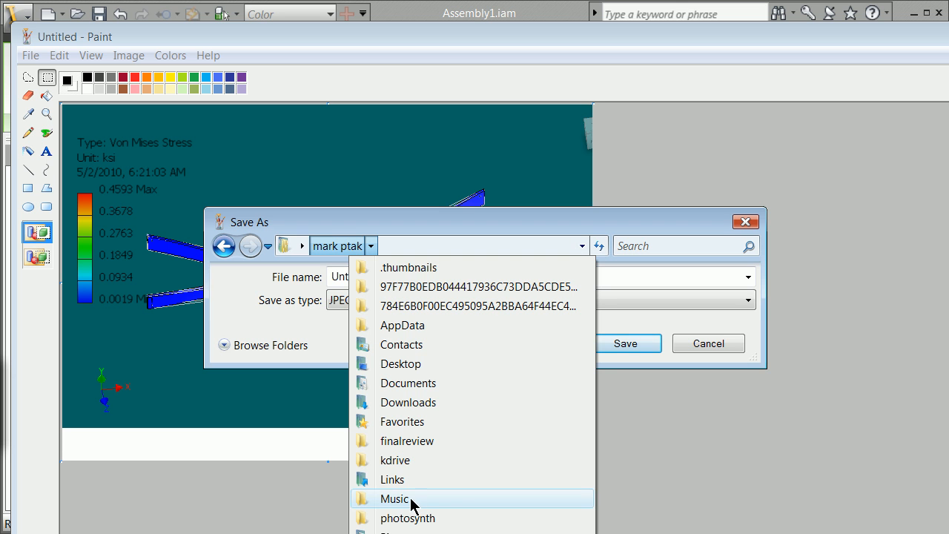
left_click(409, 385)
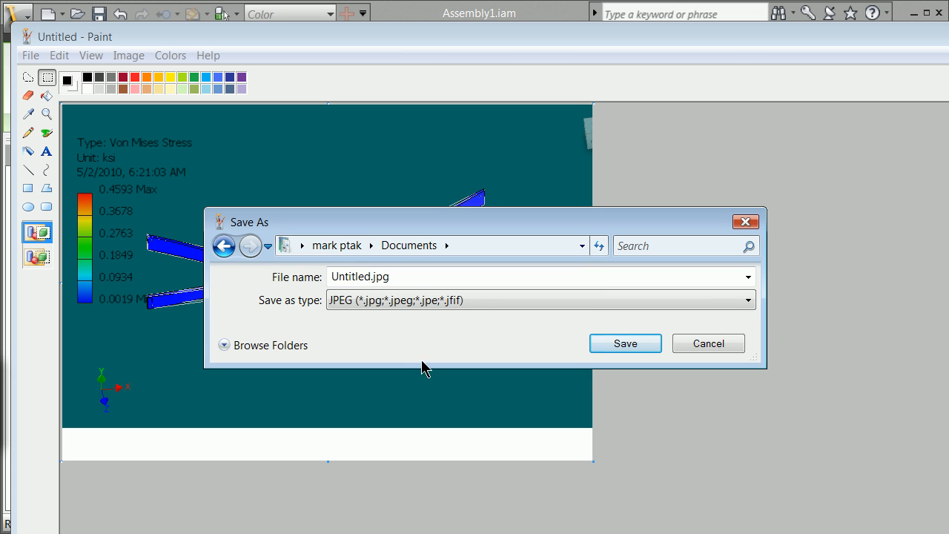
left_click(446, 245)
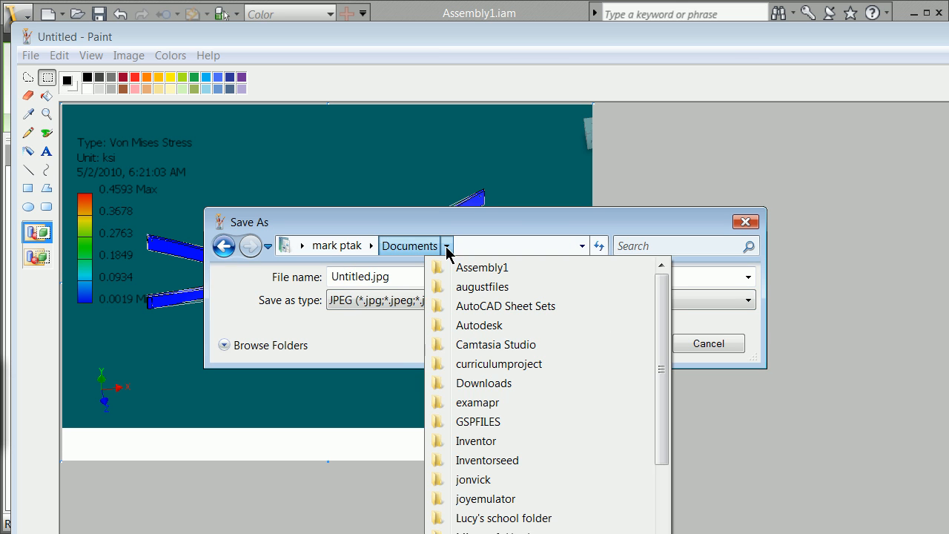
left_click(491, 442)
left_click(507, 245)
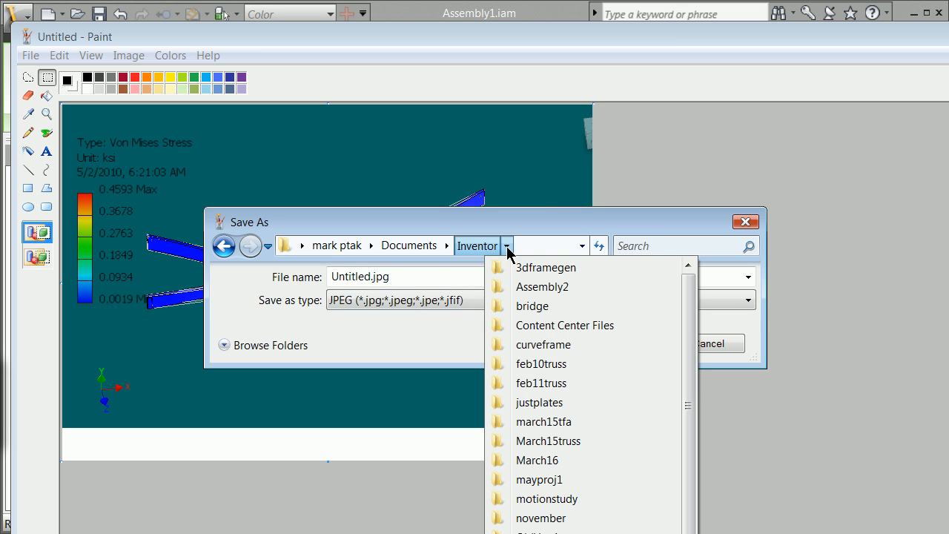
left_click(540, 480)
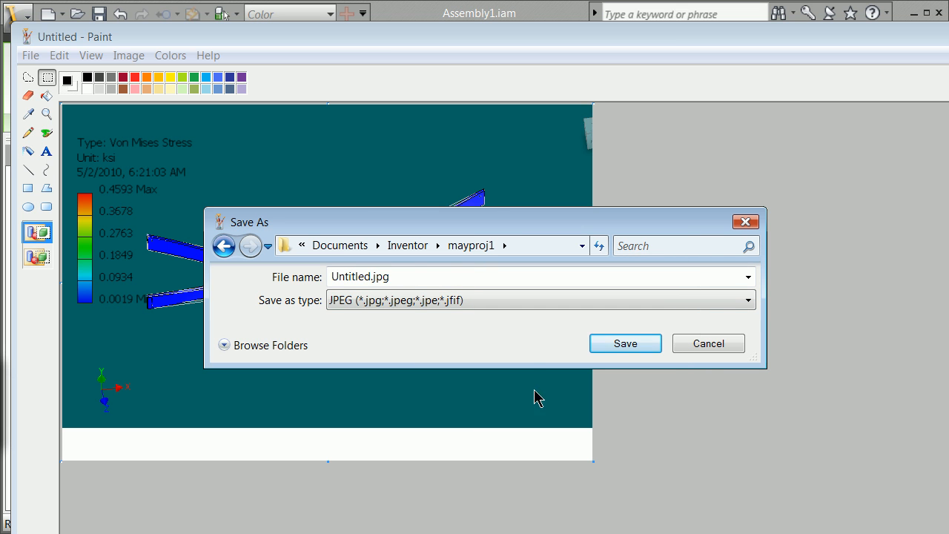
Step: Name the image stressjpg and save it as a JPEG
left_click(388, 278)
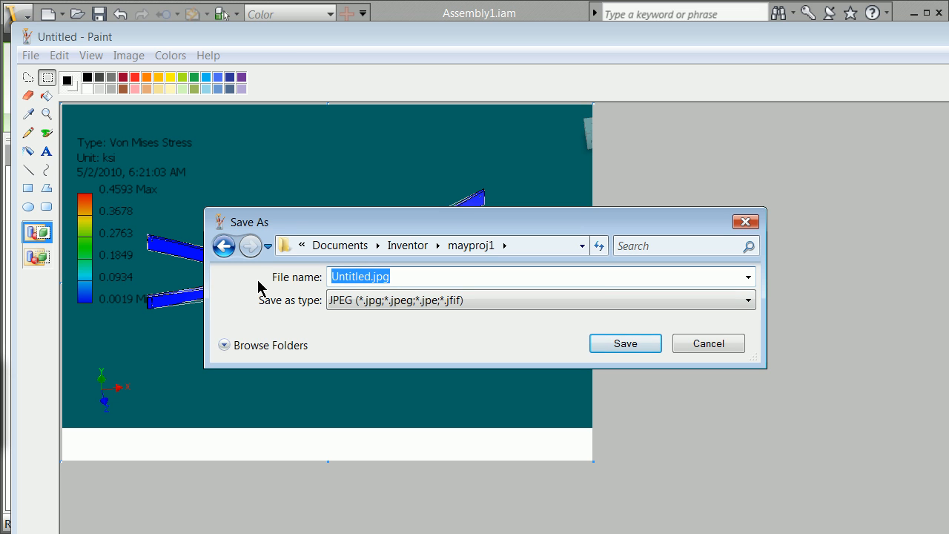
type("stressjpg")
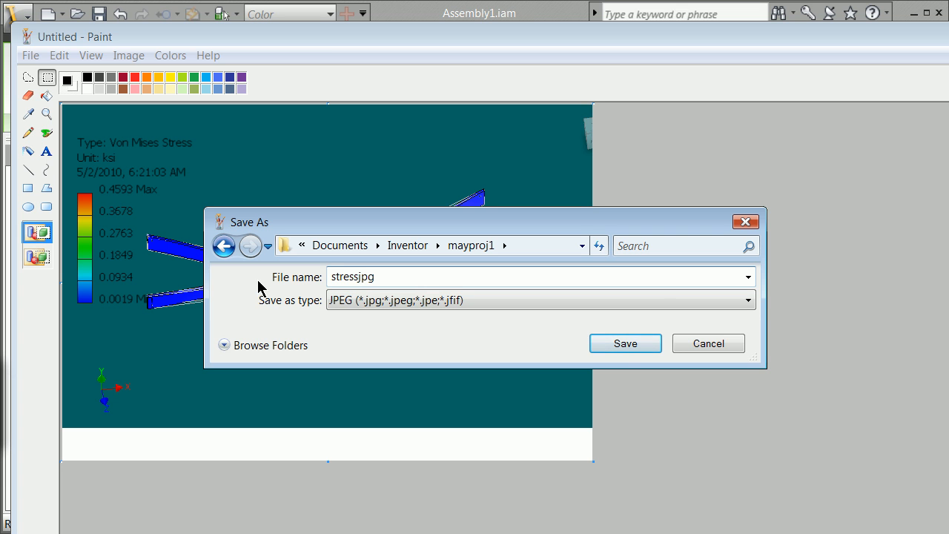
left_click(617, 344)
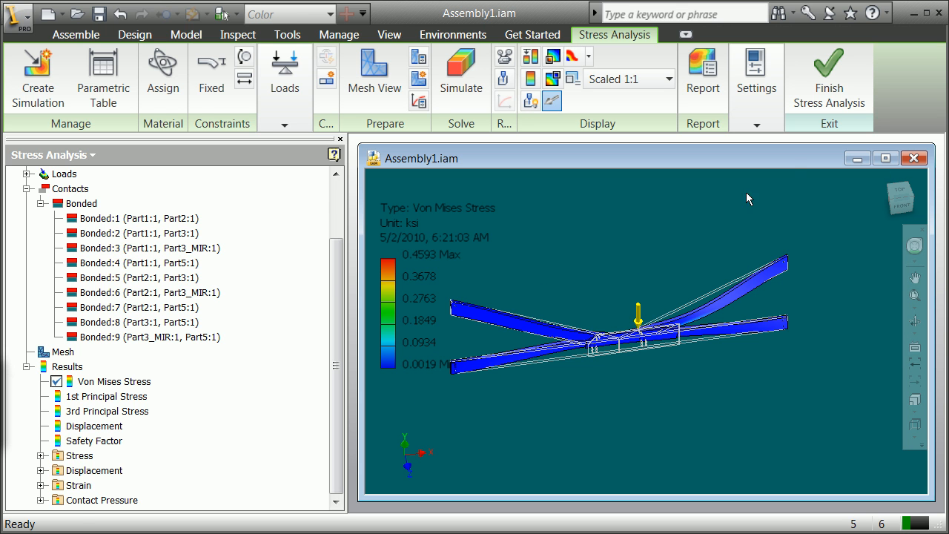
Step: Finish the stress analysis of the beam assembly and save the assembly file
left_click(825, 87)
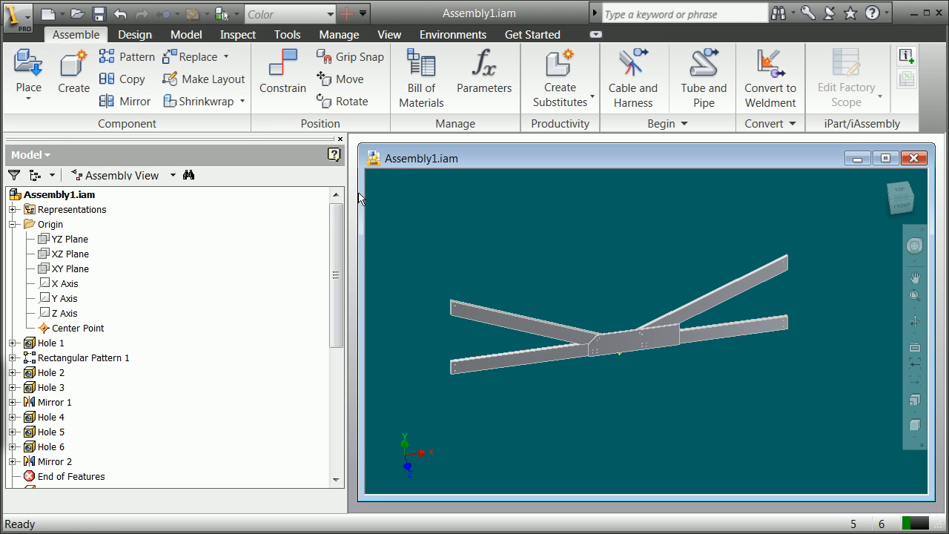
left_click(26, 37)
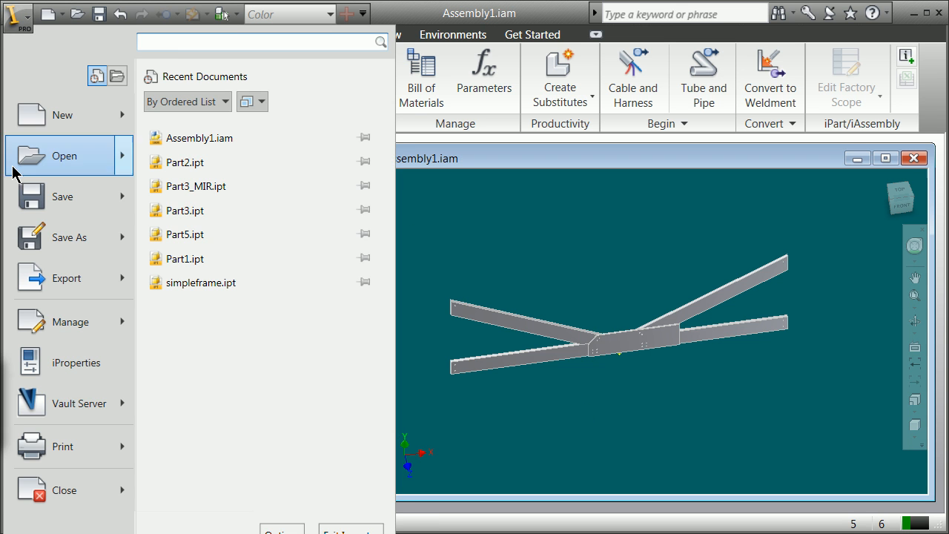
left_click(34, 213)
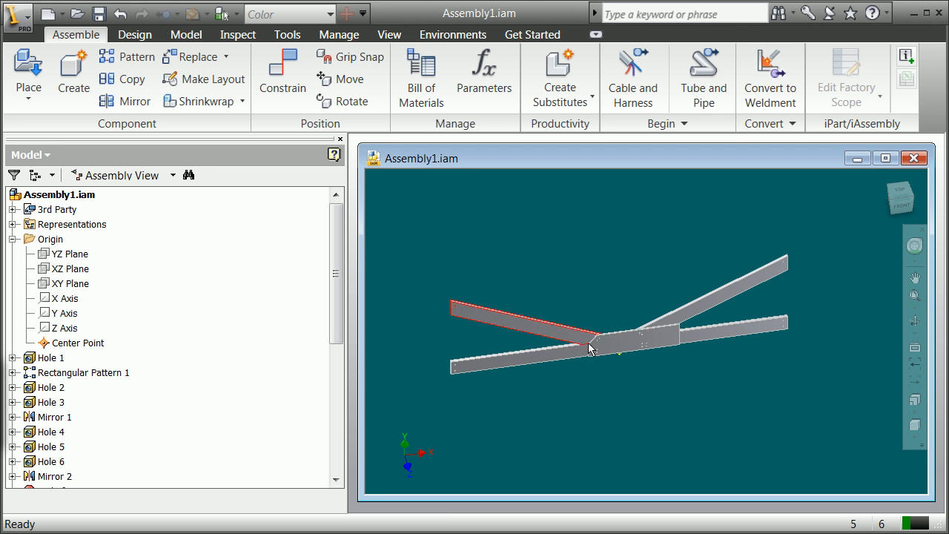
scroll(564, 333, "down", 2)
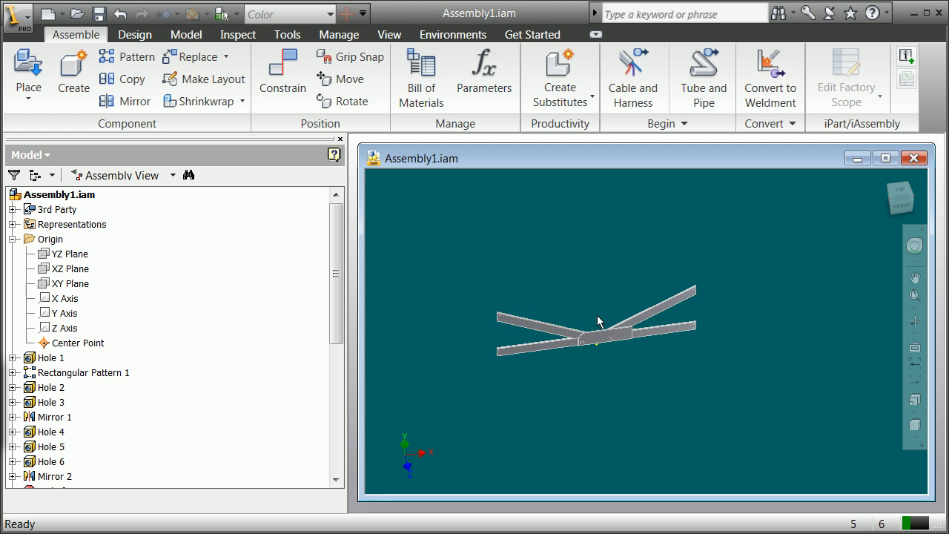
scroll(601, 322, "down", 2)
scroll(599, 320, "up", 5)
scroll(599, 320, "down", 3)
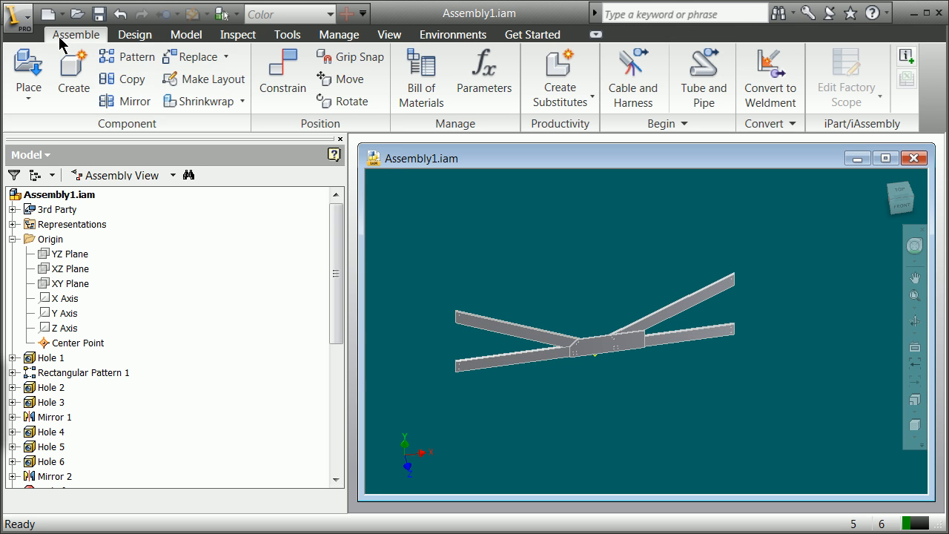
Step: Create a new drawing from the English template ANSI (in).idw
left_click(27, 27)
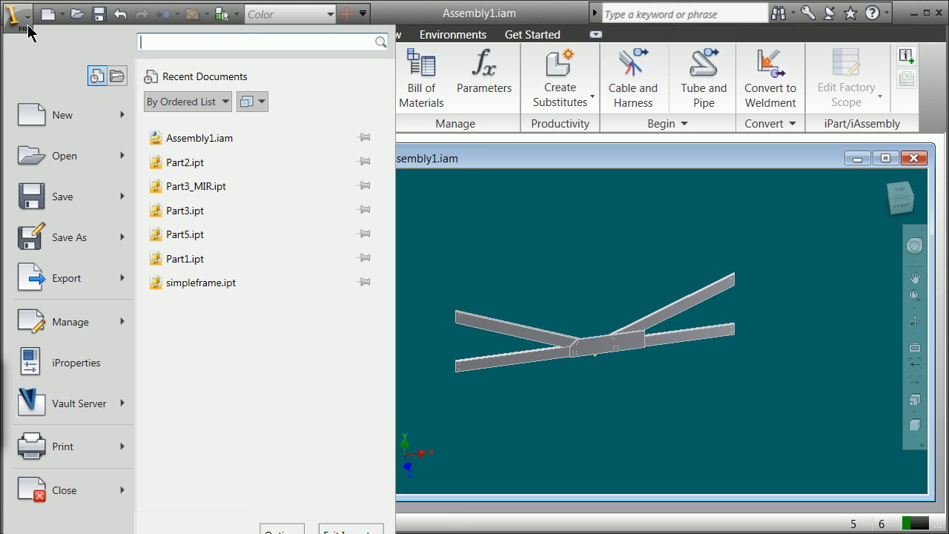
key("Escape")
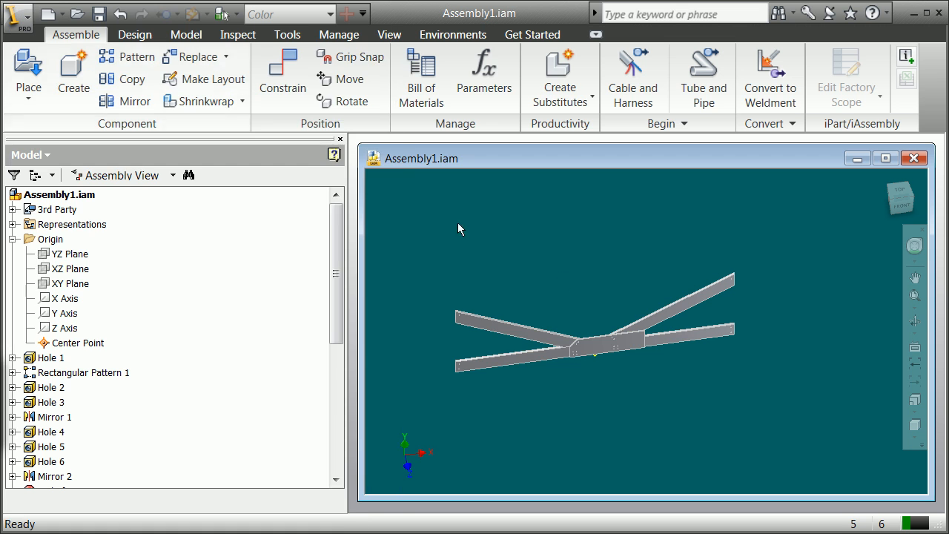
key("ctrl+n")
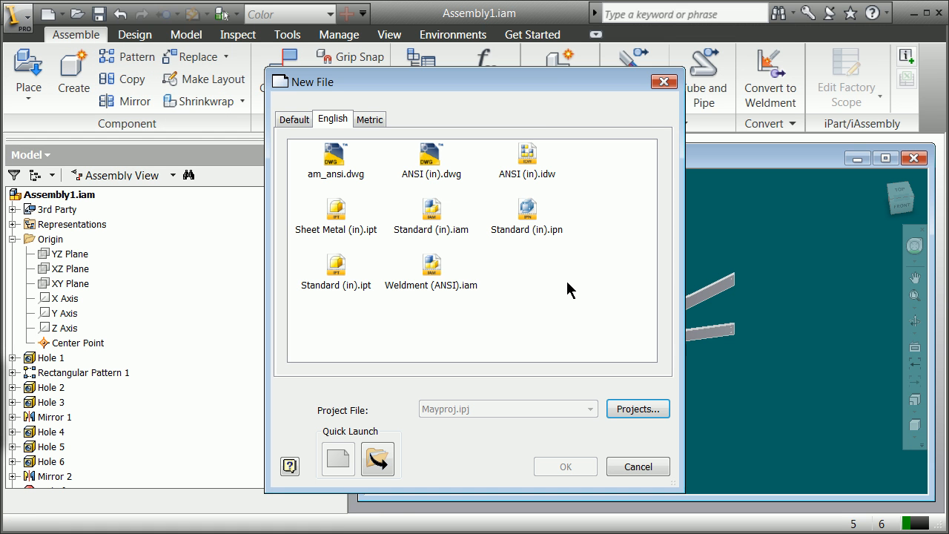
left_click(530, 171)
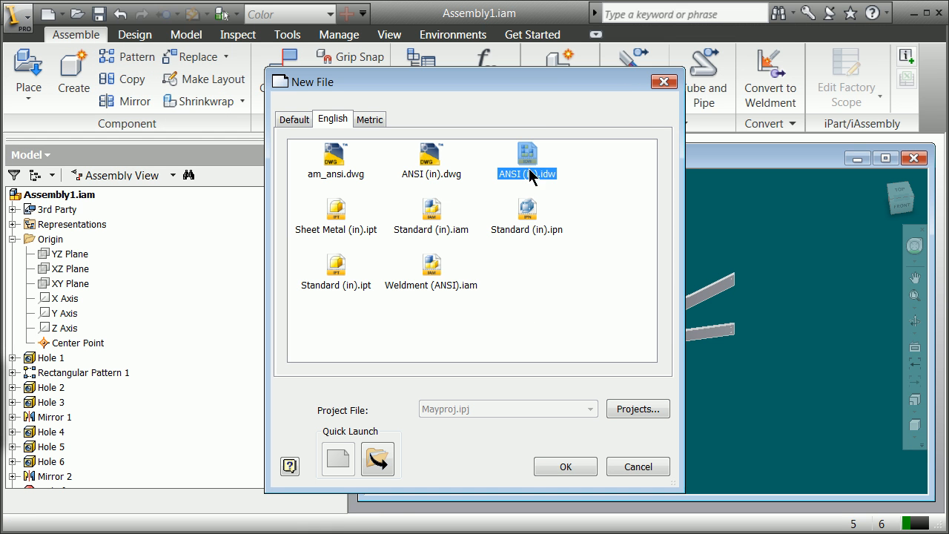
left_click(561, 473)
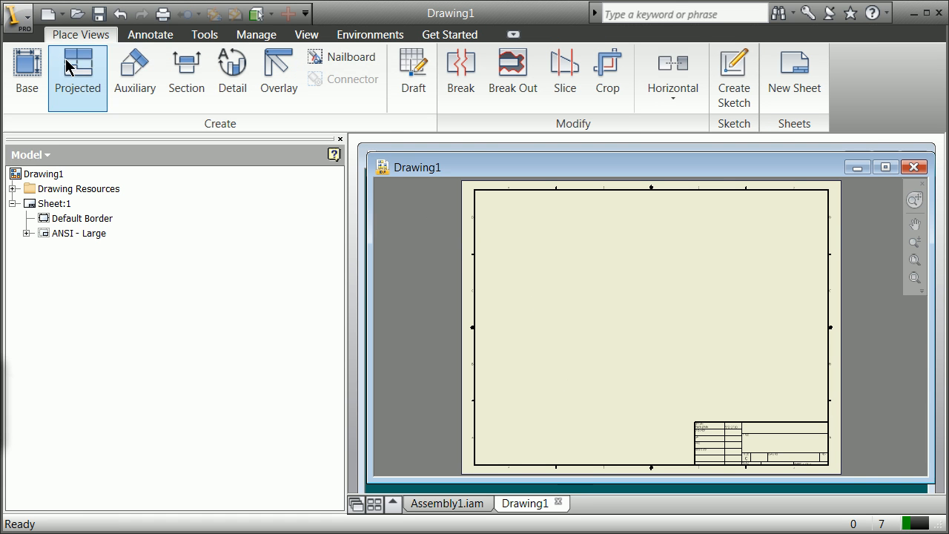
Step: Place a front base view of Assembly1.iam from the mayproj1 folder near the middle of the sheet
left_click(18, 61)
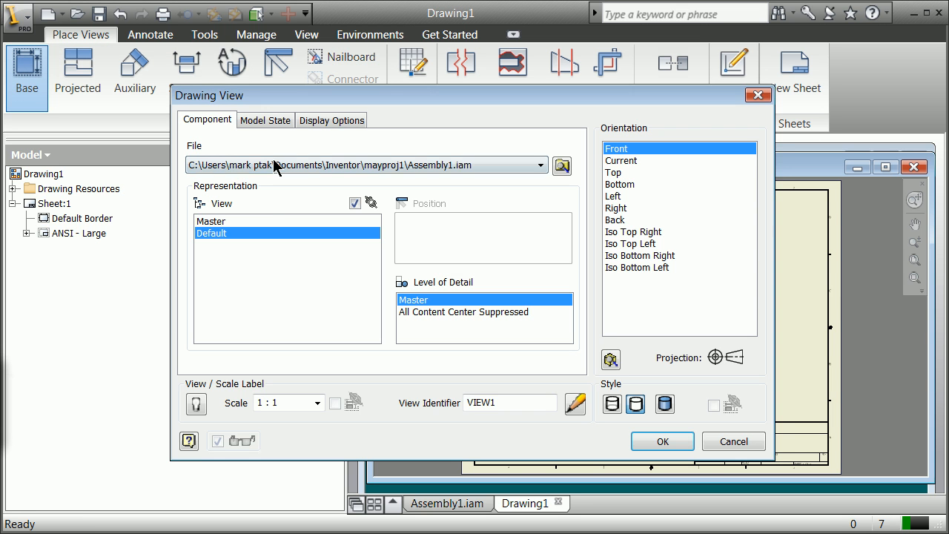
left_click(563, 166)
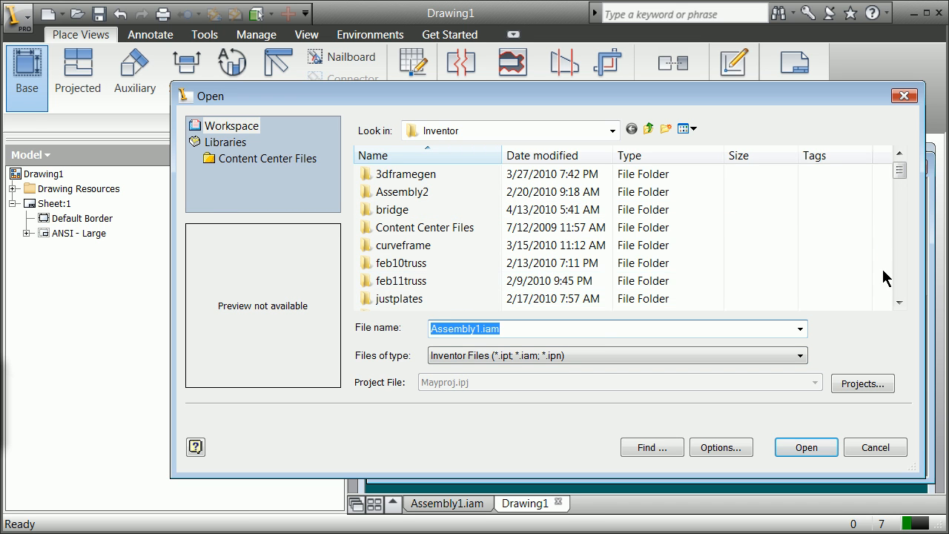
left_click_drag(899, 172, 898, 186)
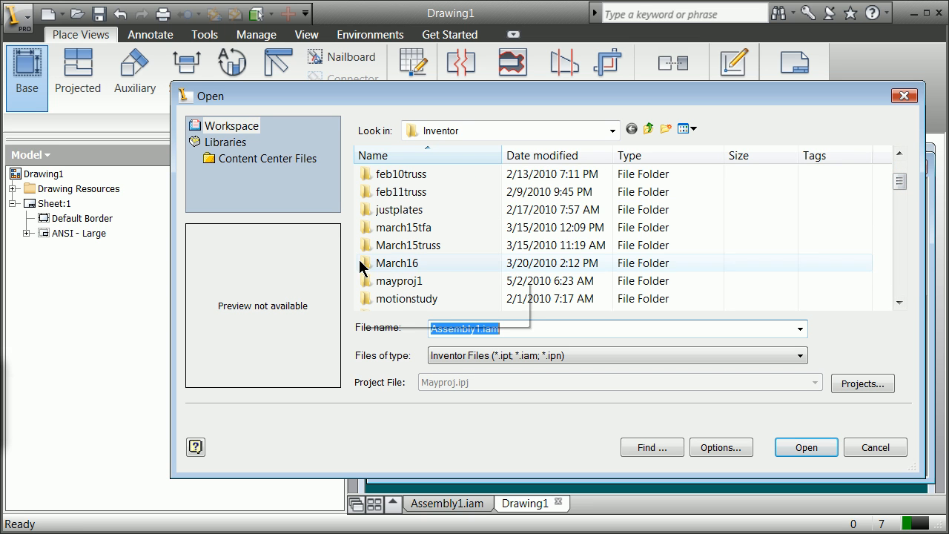
double_click(379, 280)
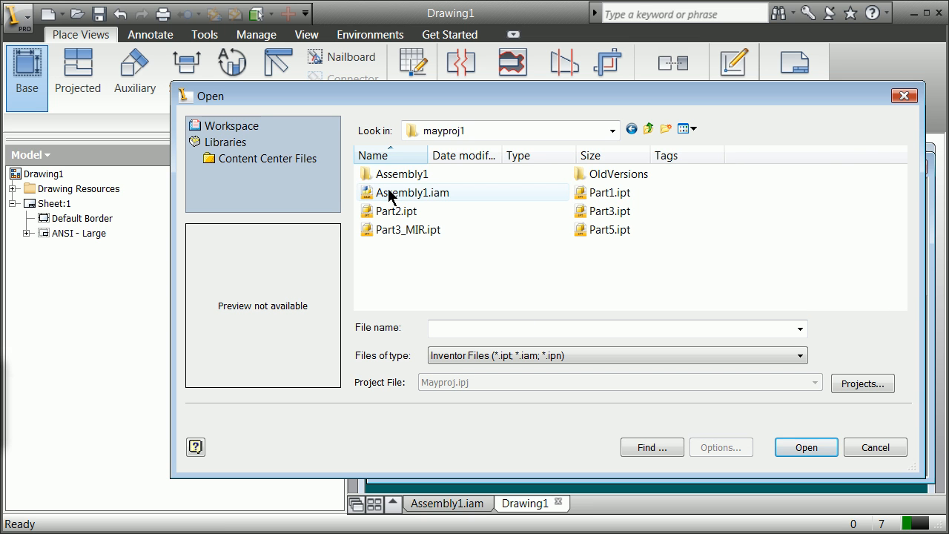
left_click(389, 194)
left_click(805, 447)
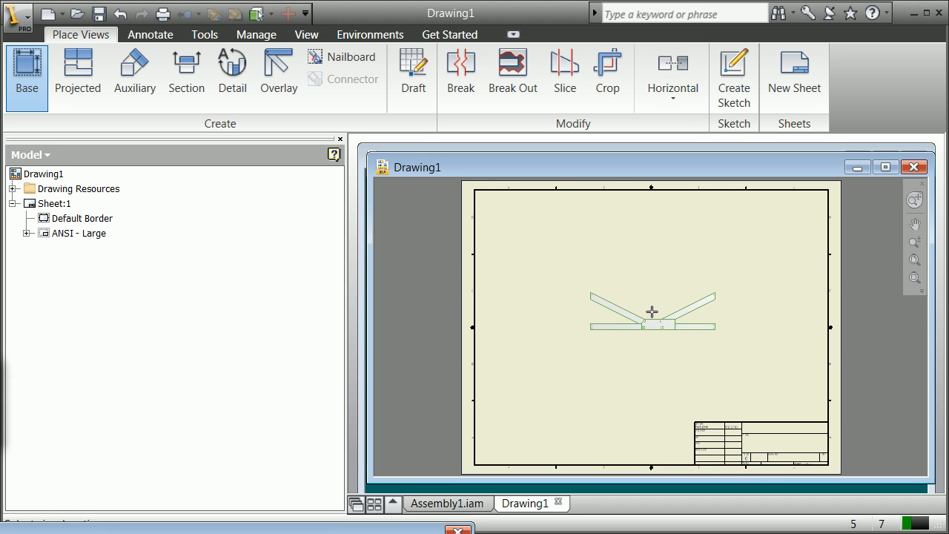
left_click(648, 308)
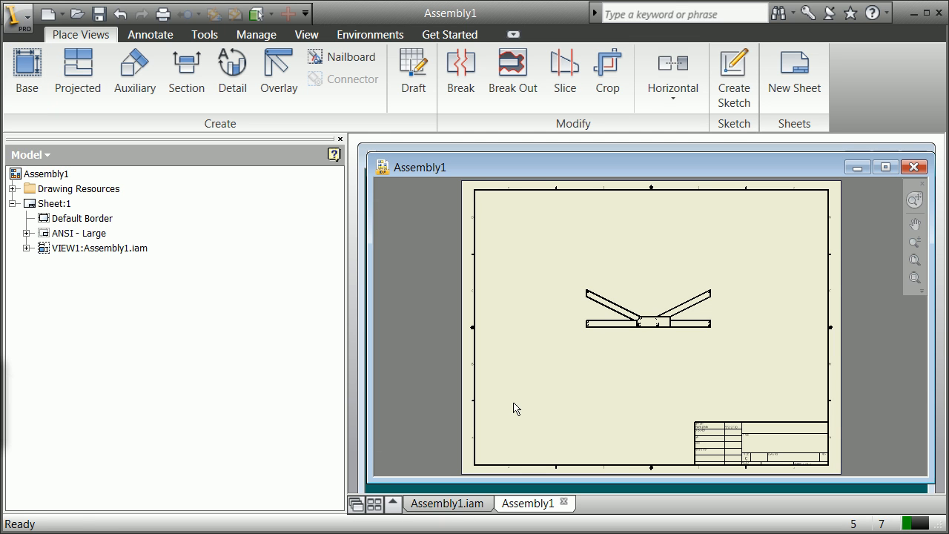
Step: Create projected views above, right and left of the base view, plus an isometric view at its lower left
left_click(65, 73)
left_click(649, 293)
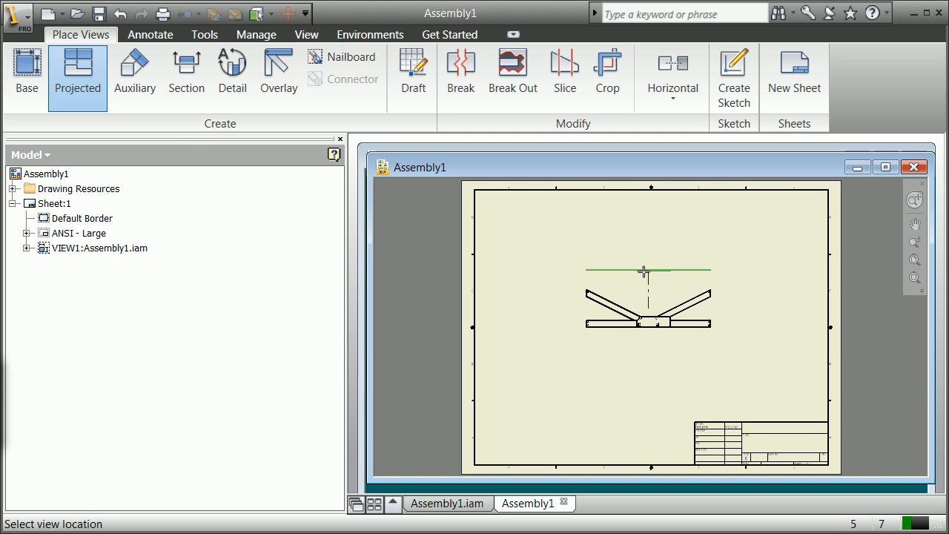
left_click(647, 244)
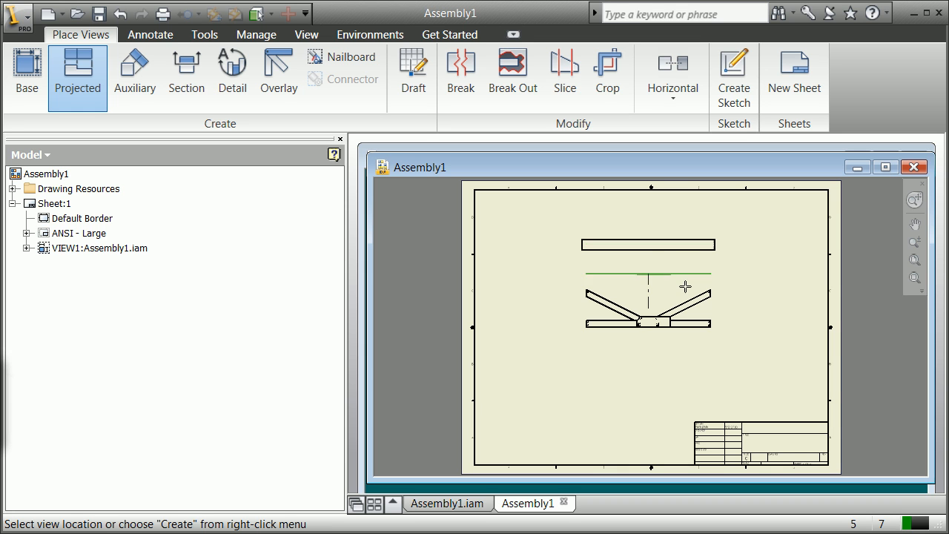
left_click(761, 311)
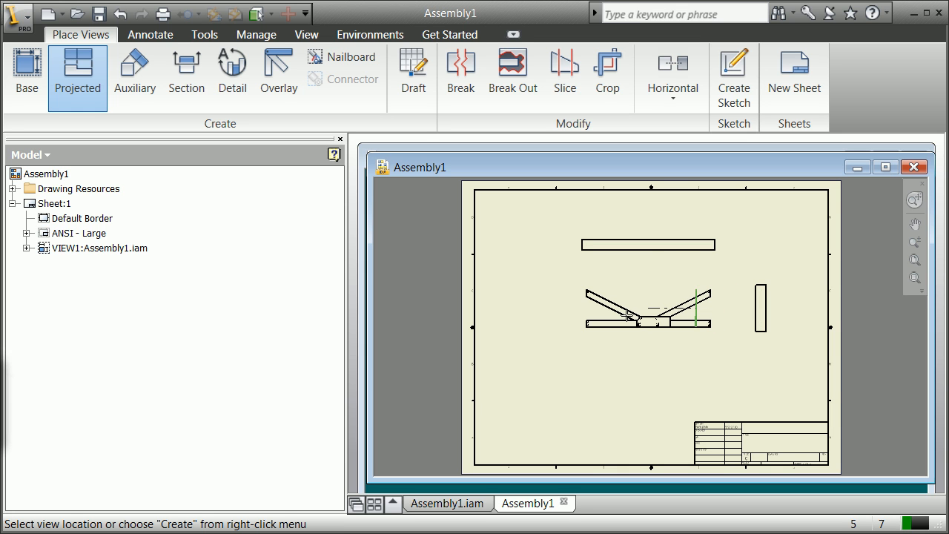
left_click(539, 309)
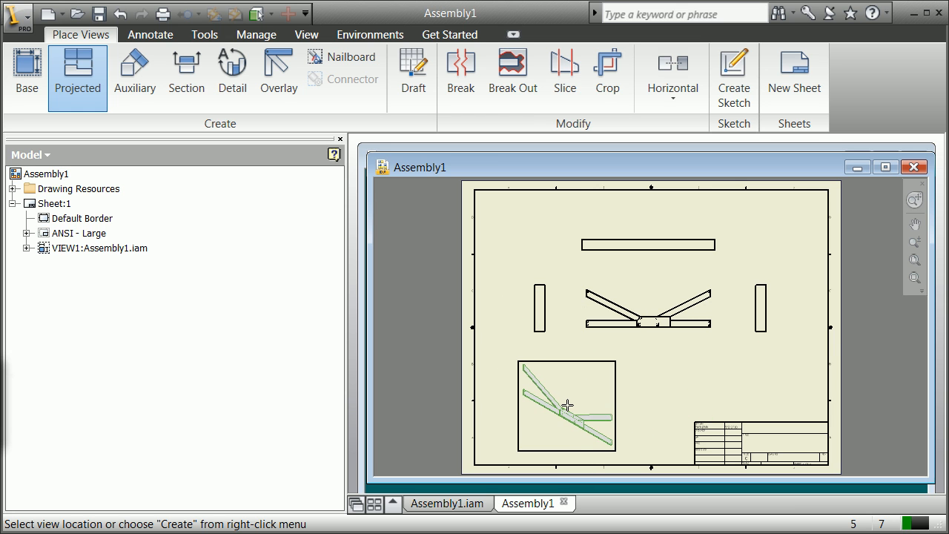
right_click(573, 401)
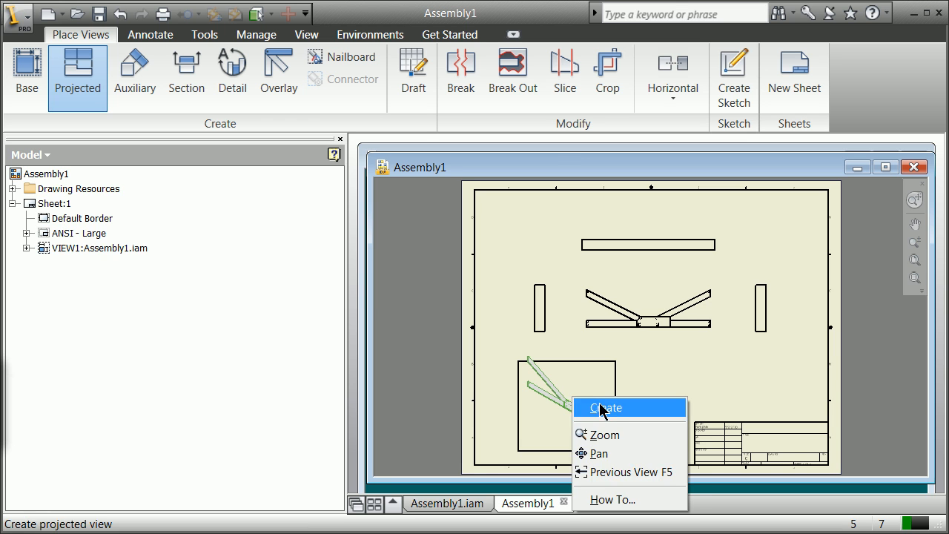
left_click(603, 408)
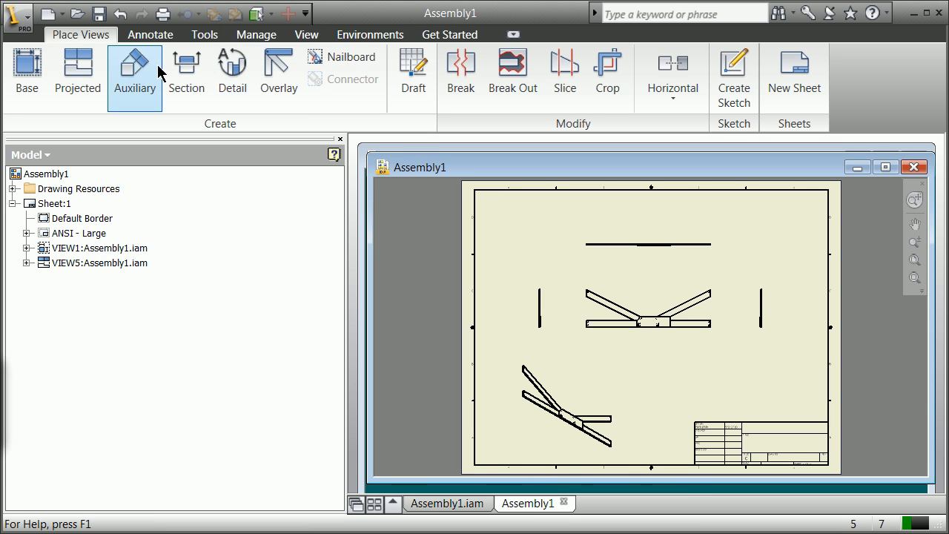
Step: Try to dimension the bottom edge of the central plate in the front view
left_click(152, 34)
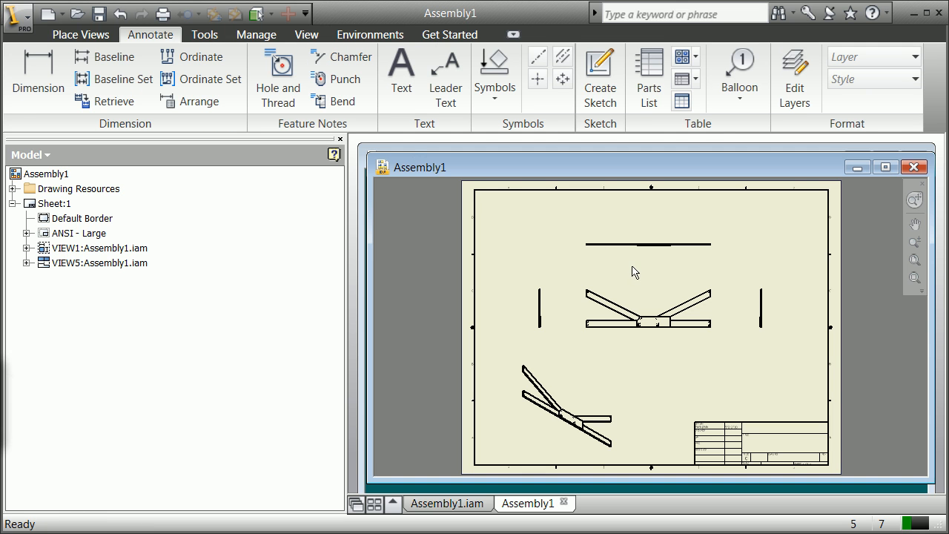
scroll(649, 318, "down", 6)
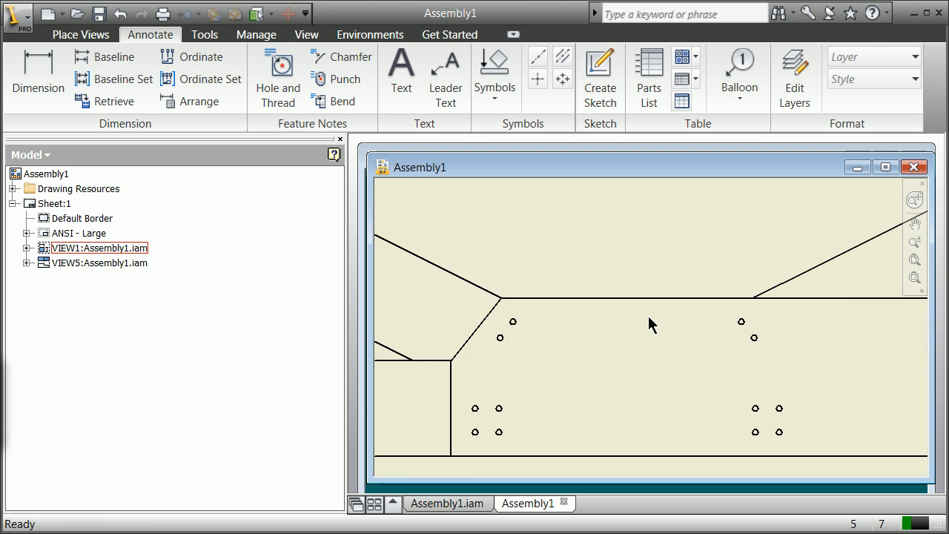
scroll(649, 317, "up", 4)
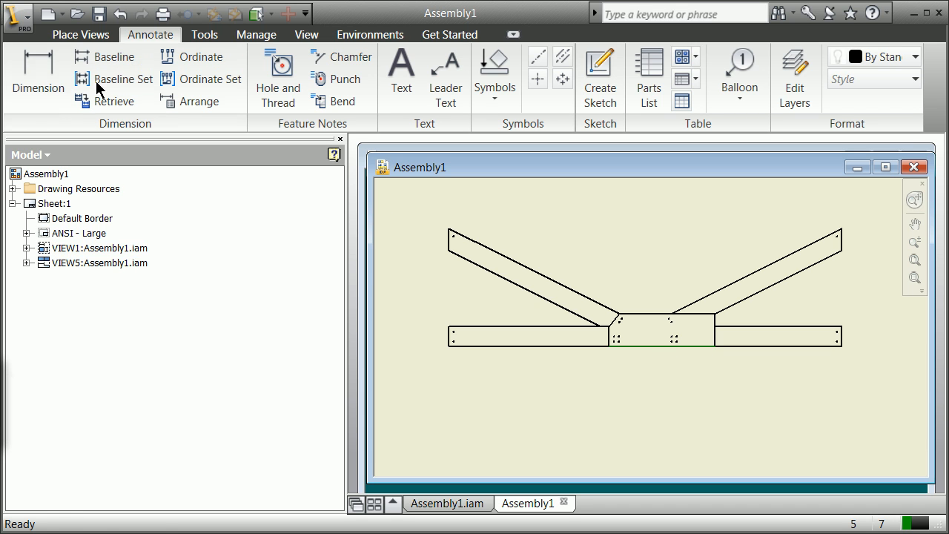
left_click(39, 78)
left_click(663, 354)
left_click(660, 384)
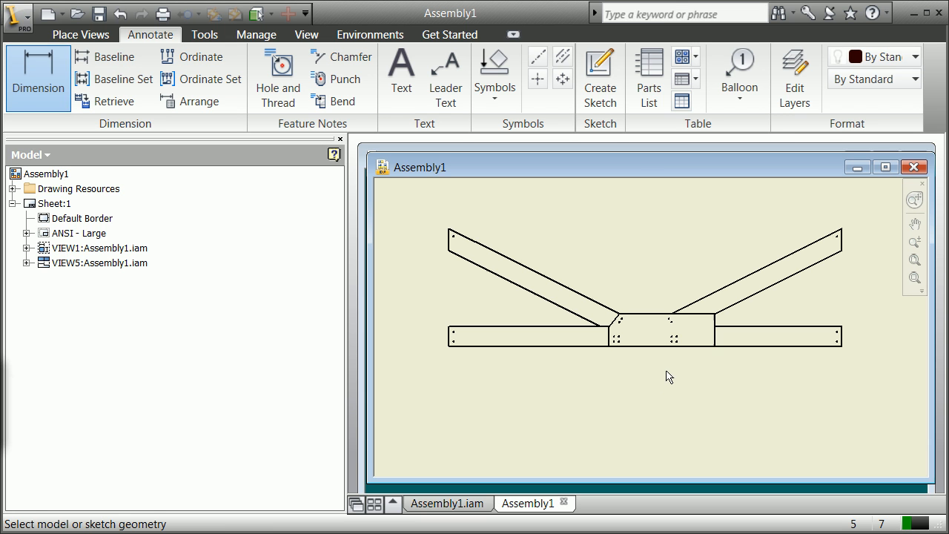
Step: Dimension the length of the left diagonal beam in the front view, placed above the beam with the default dimension settings
scroll(666, 363, "up", 5)
scroll(657, 348, "down", 5)
scroll(667, 352, "up", 2)
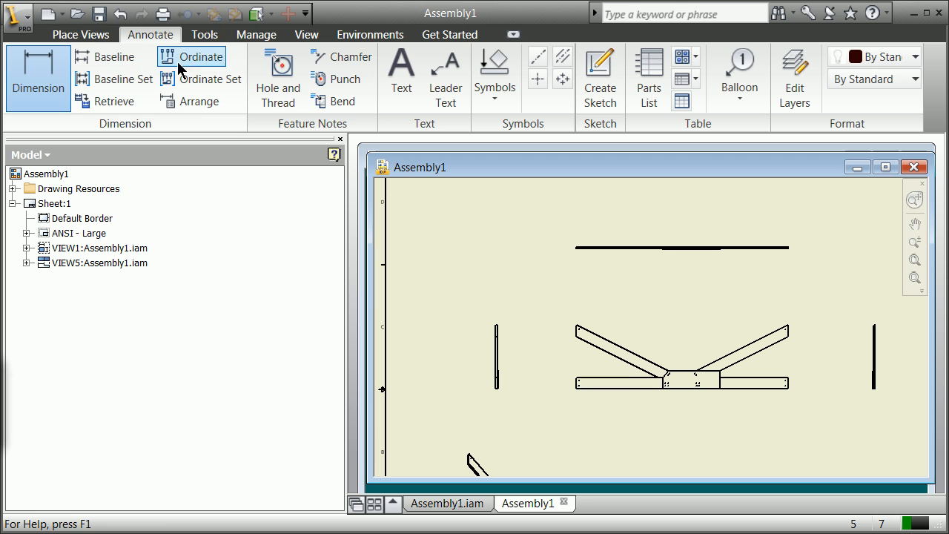
left_click(52, 72)
left_click(632, 357)
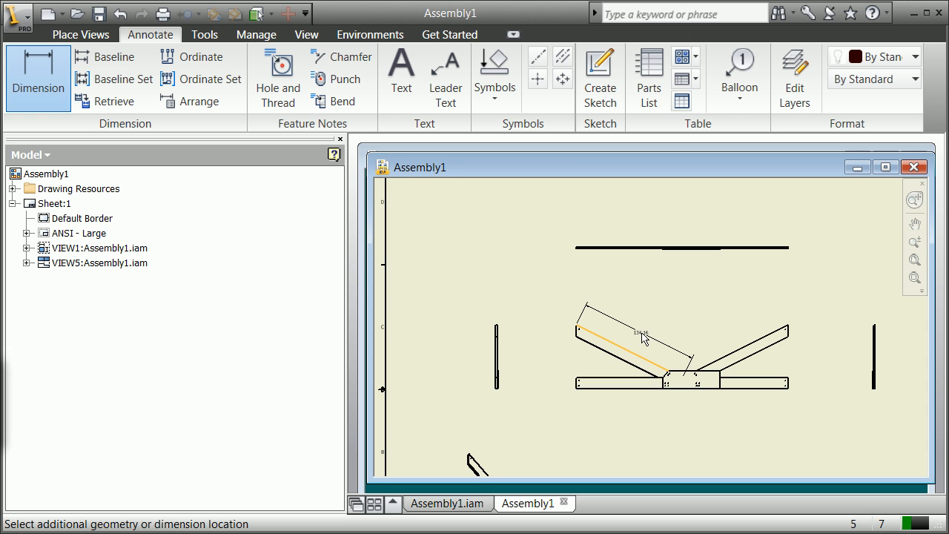
left_click(644, 339)
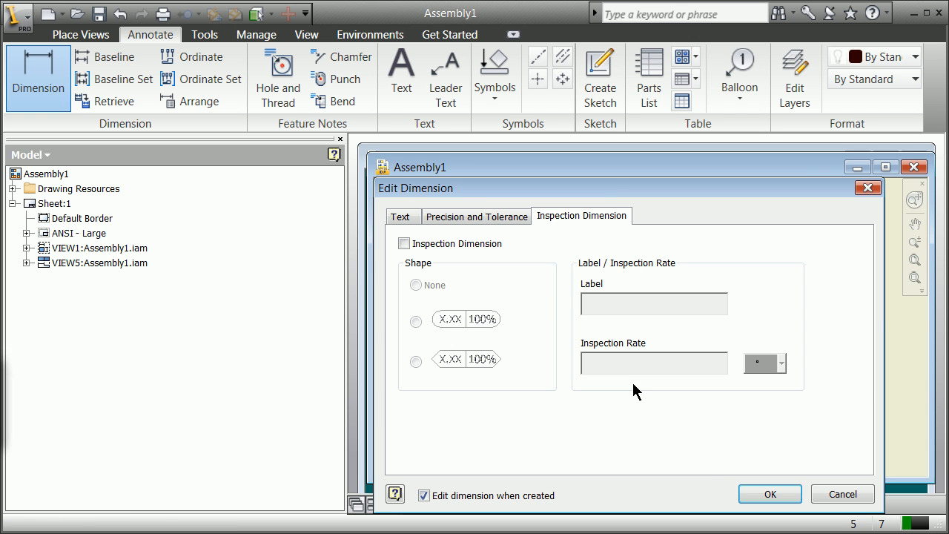
left_click(756, 495)
left_click(685, 396)
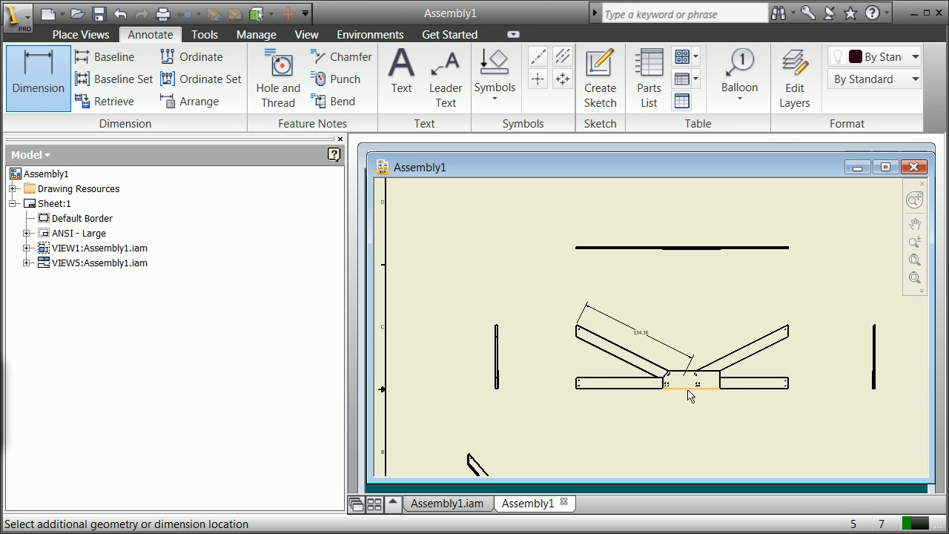
scroll(689, 396, "up", 3)
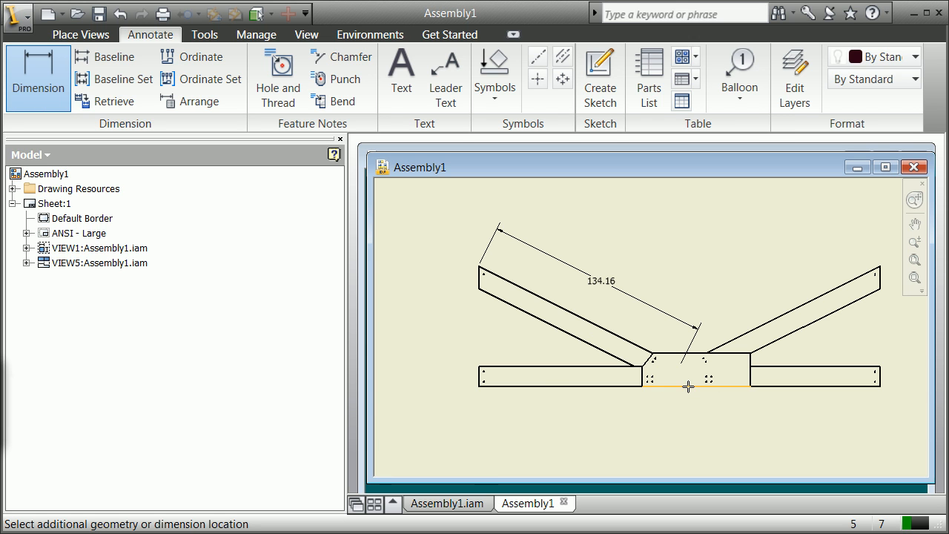
left_click(551, 386)
right_click(614, 414)
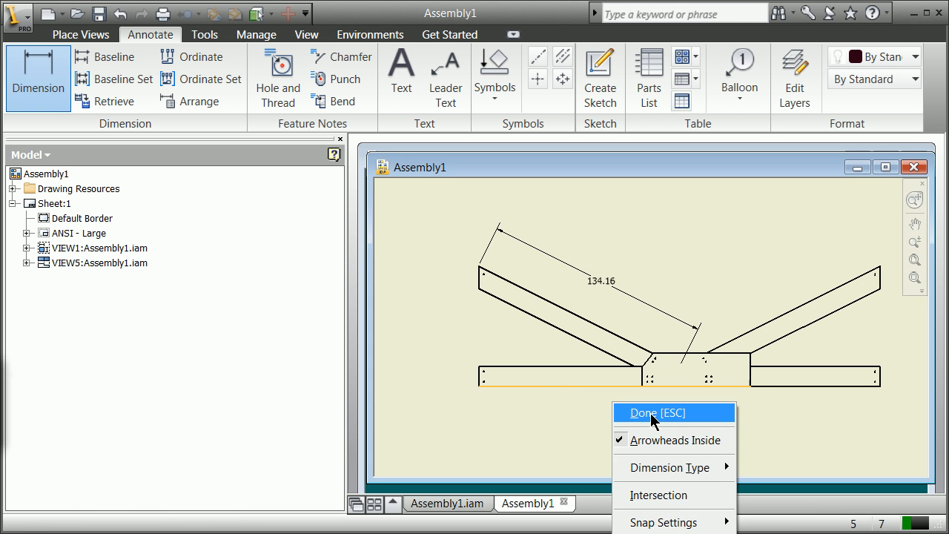
left_click(639, 414)
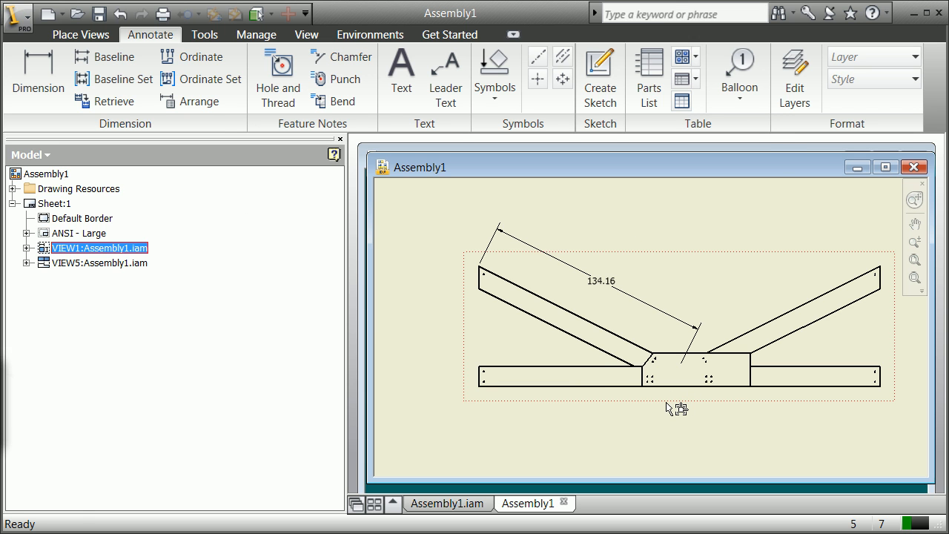
double_click(666, 402)
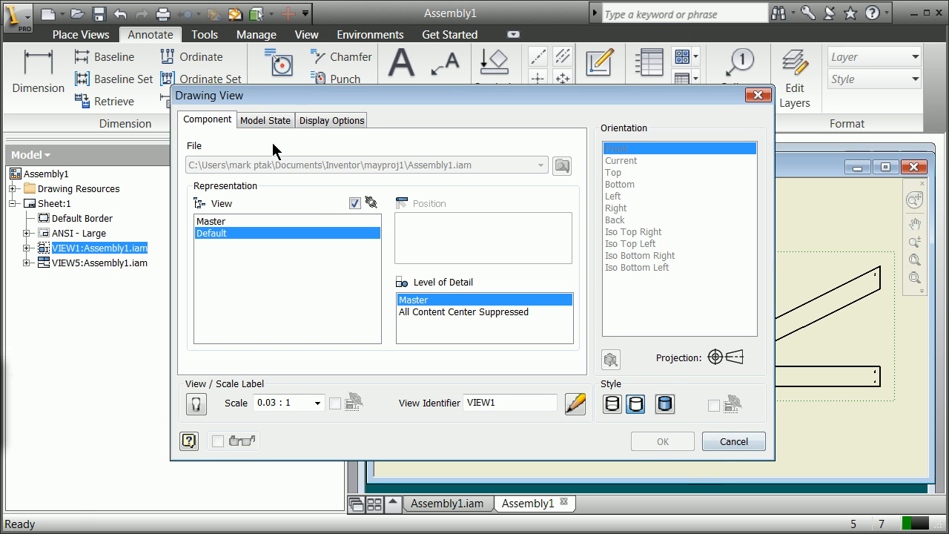
left_click(257, 121)
left_click(312, 123)
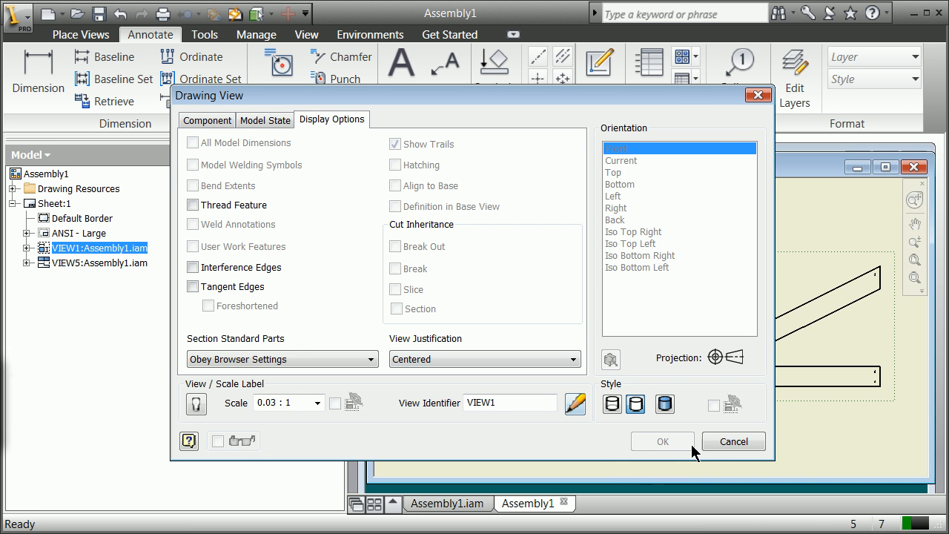
left_click(733, 442)
Step: Dimension the bottom edges of the central plate and the left horizontal beam in the front view, placing both dimensions below them
left_click(37, 75)
left_click(679, 389)
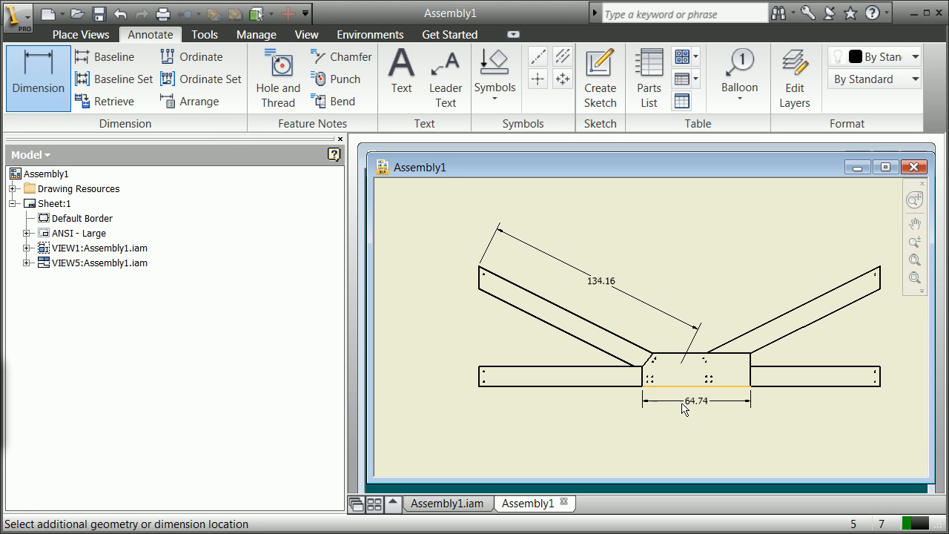
left_click(680, 414)
left_click(754, 493)
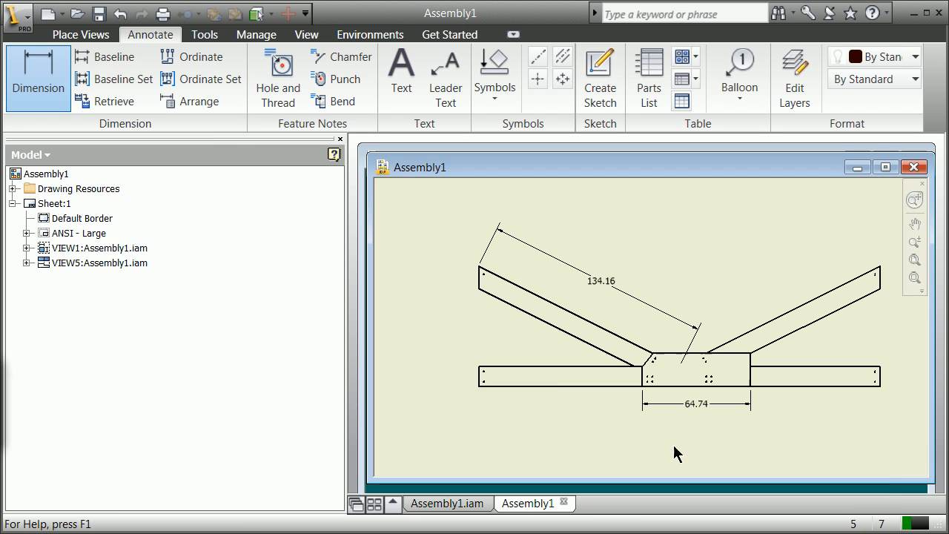
left_click(562, 386)
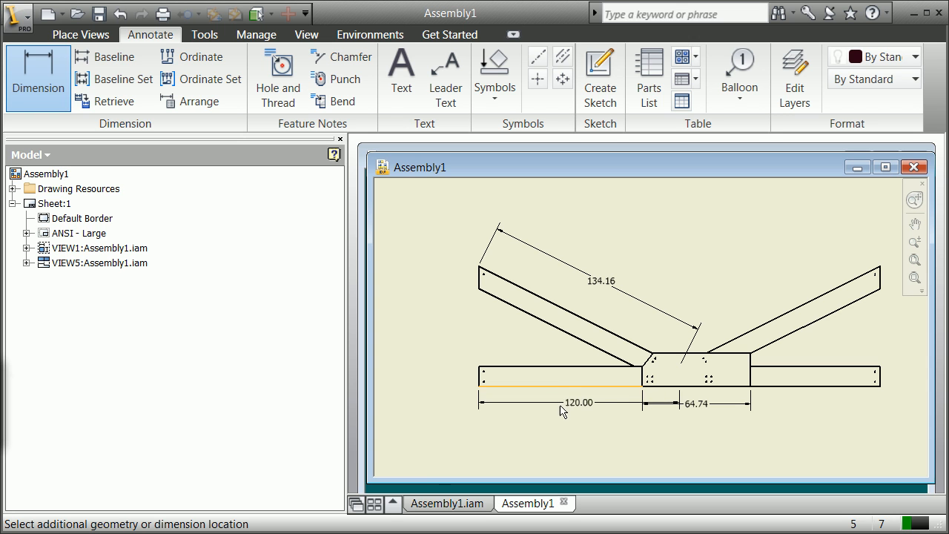
left_click(563, 427)
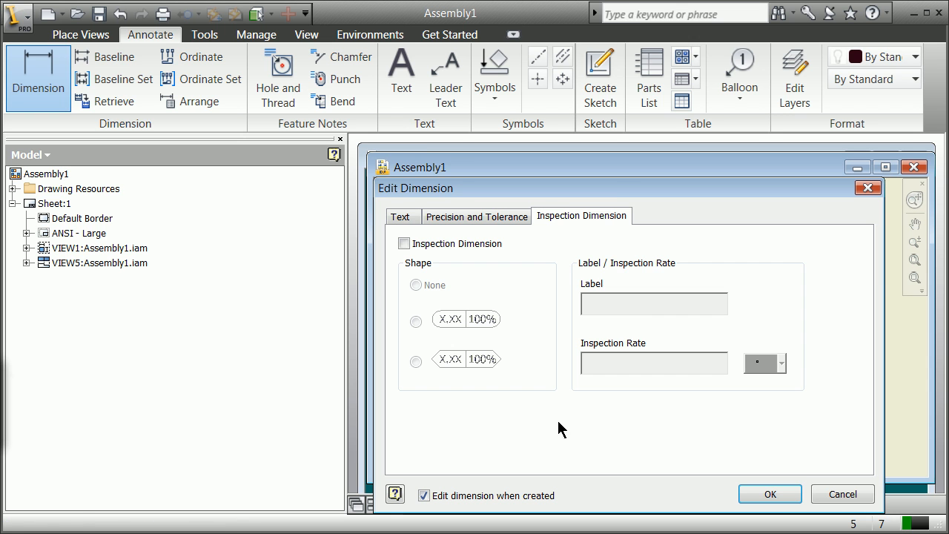
left_click(771, 497)
Step: Save the drawing as Assembly1.idw in the mayproj1 folder, then close it without saving further changes
scroll(637, 413, "down", 6)
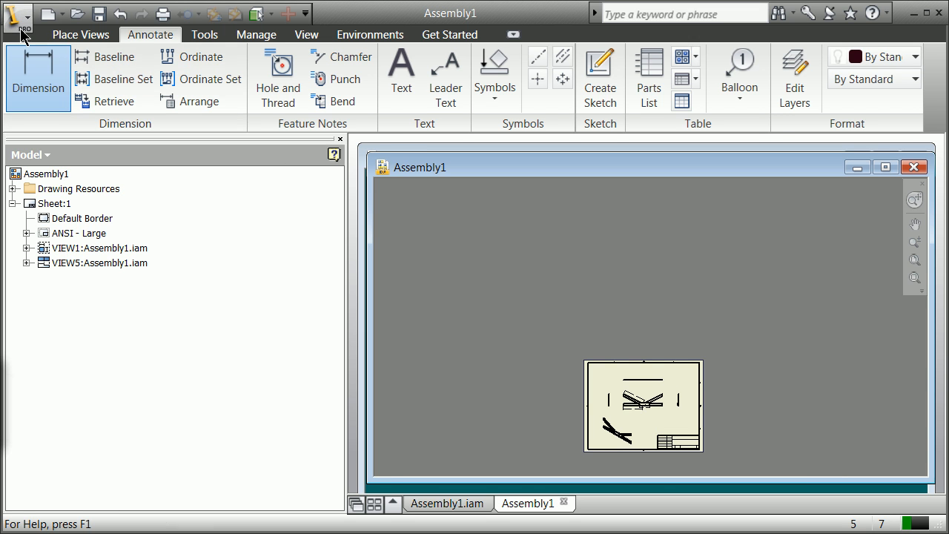
left_click(21, 26)
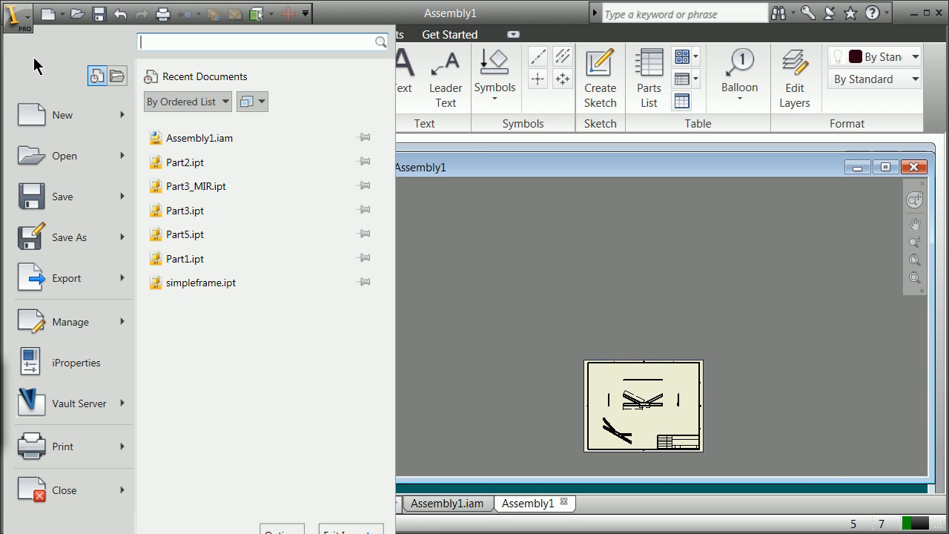
left_click(74, 237)
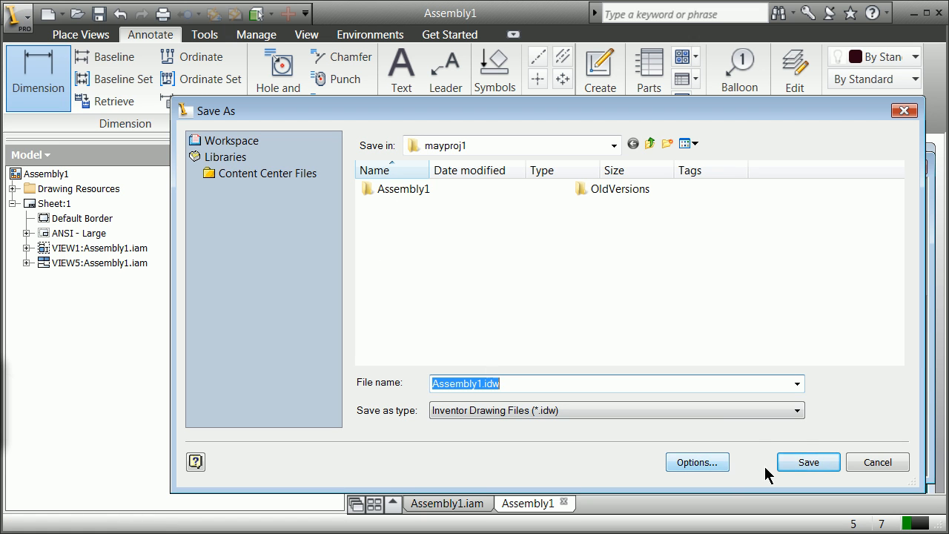
left_click(807, 463)
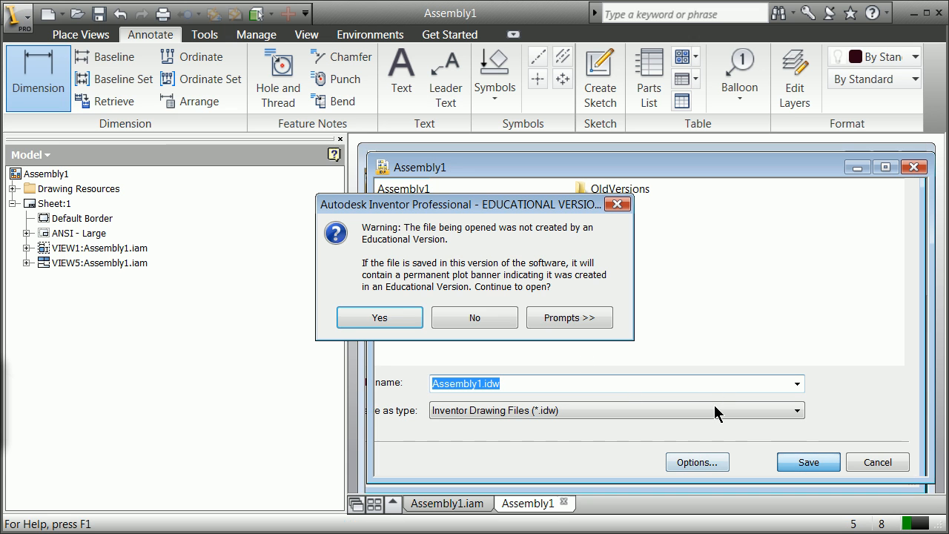
left_click(399, 316)
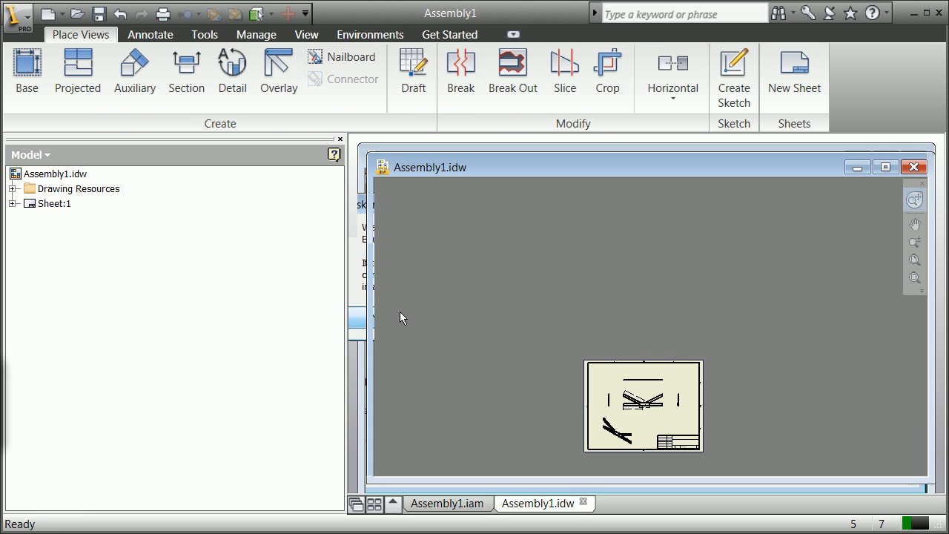
left_click(914, 166)
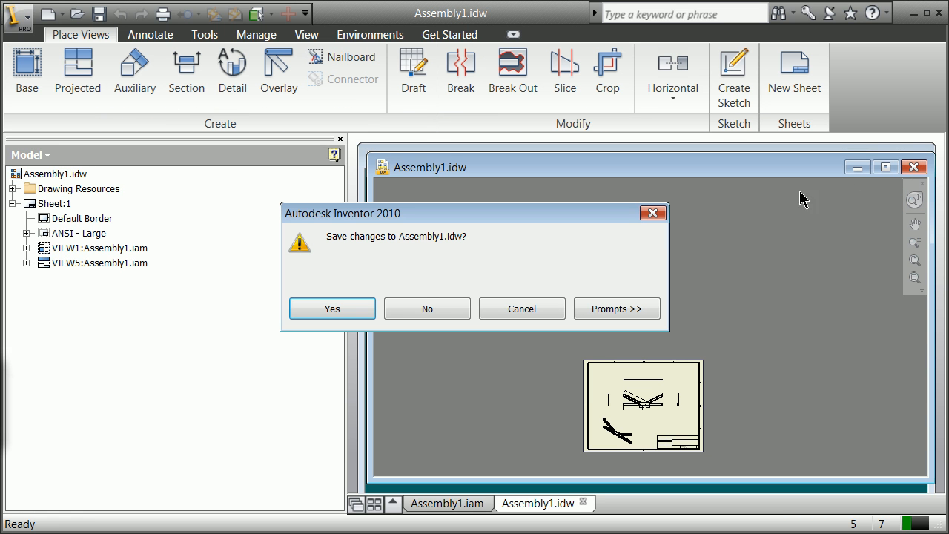
left_click(435, 309)
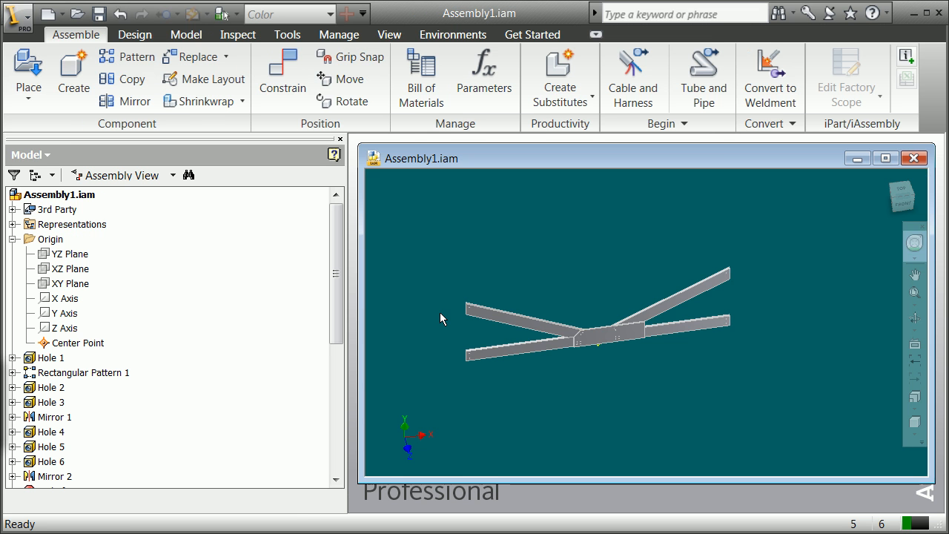
Step: Create a new drawing from the English ANSI (in).idw template
left_click(18, 20)
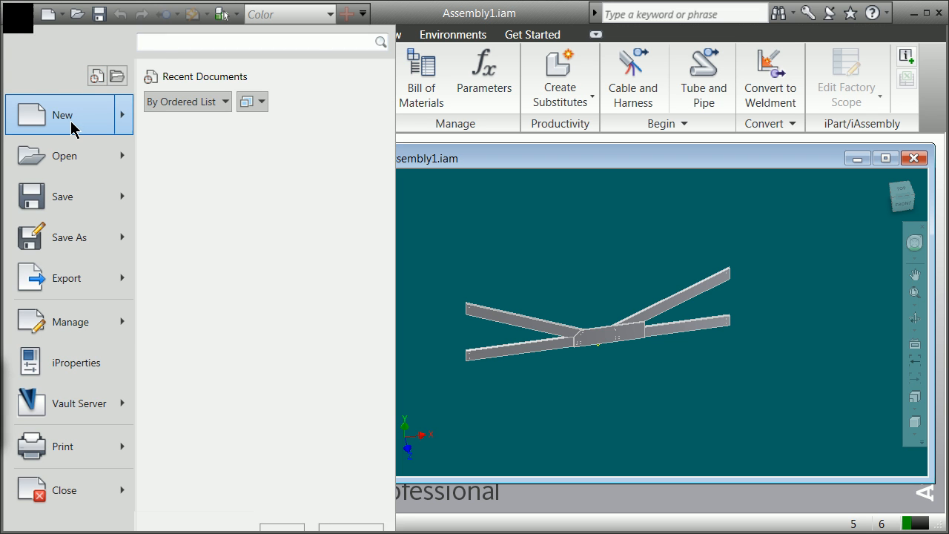
left_click(71, 128)
left_click(525, 158)
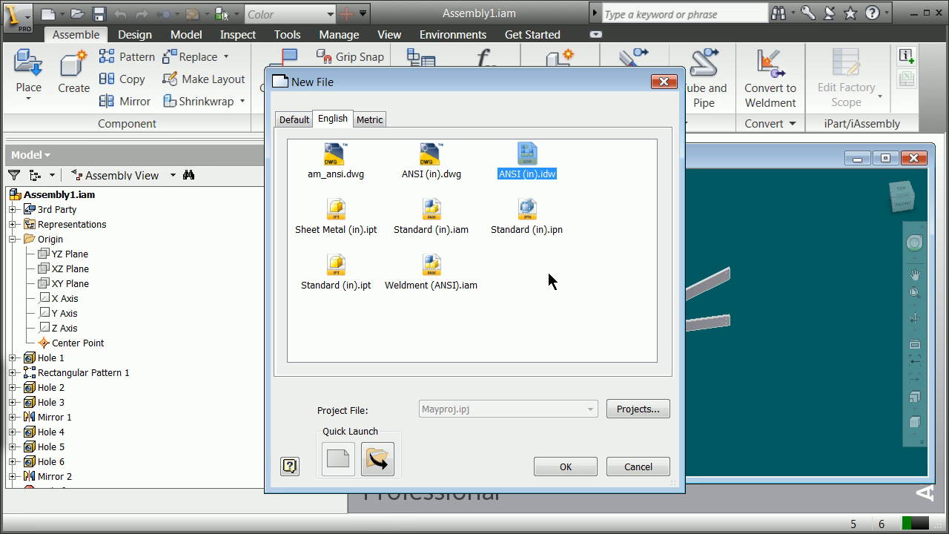
left_click(574, 473)
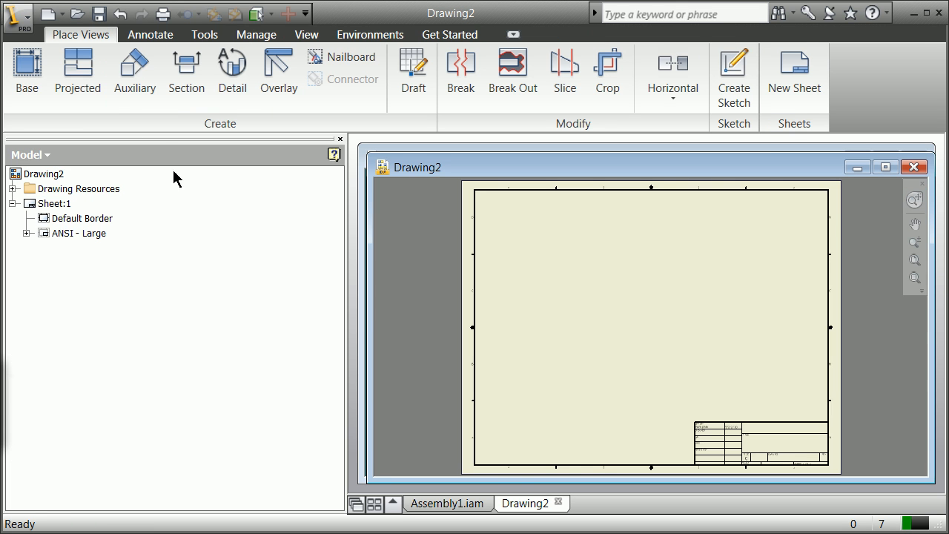
Step: Place a front base view of Part1.ipt from the mayproj1 folder on the sheet at 0.06 : 1 scale
left_click(34, 76)
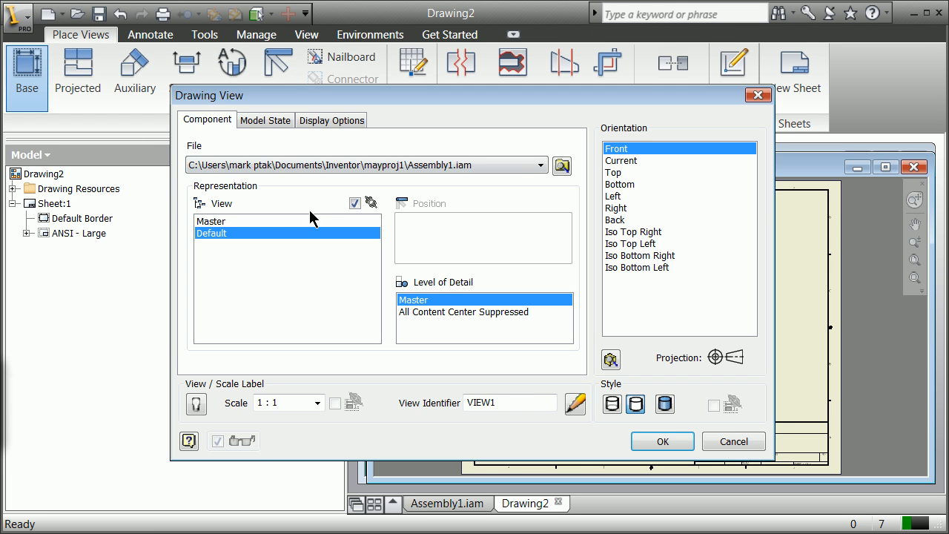
left_click(561, 166)
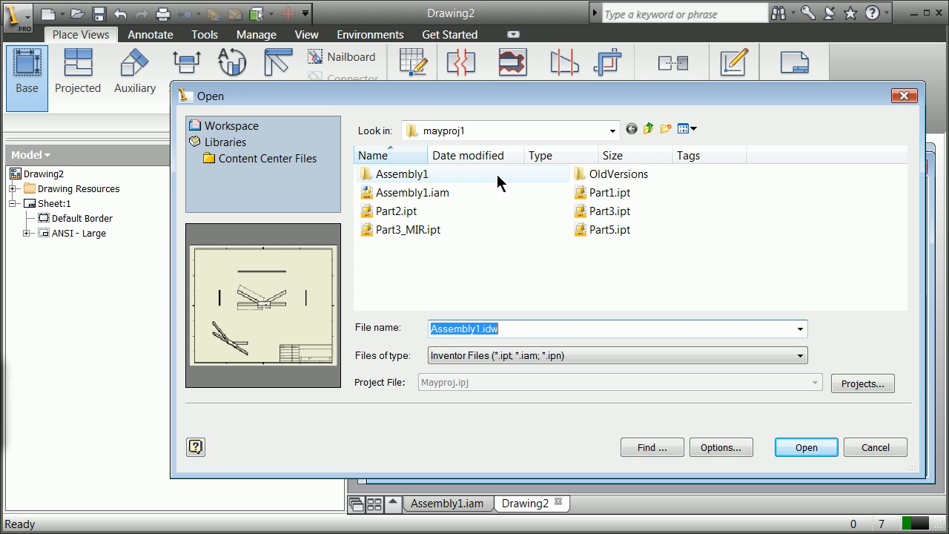
left_click(593, 194)
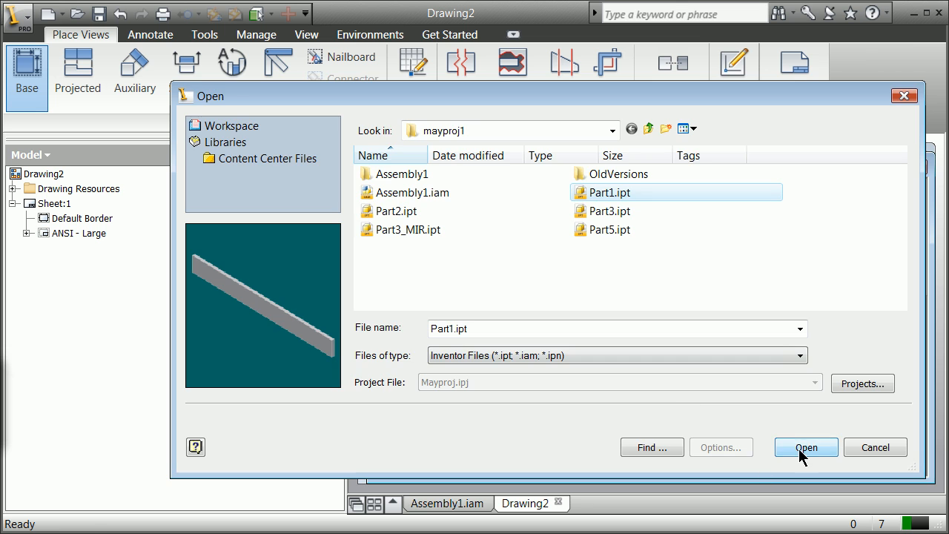
left_click(805, 449)
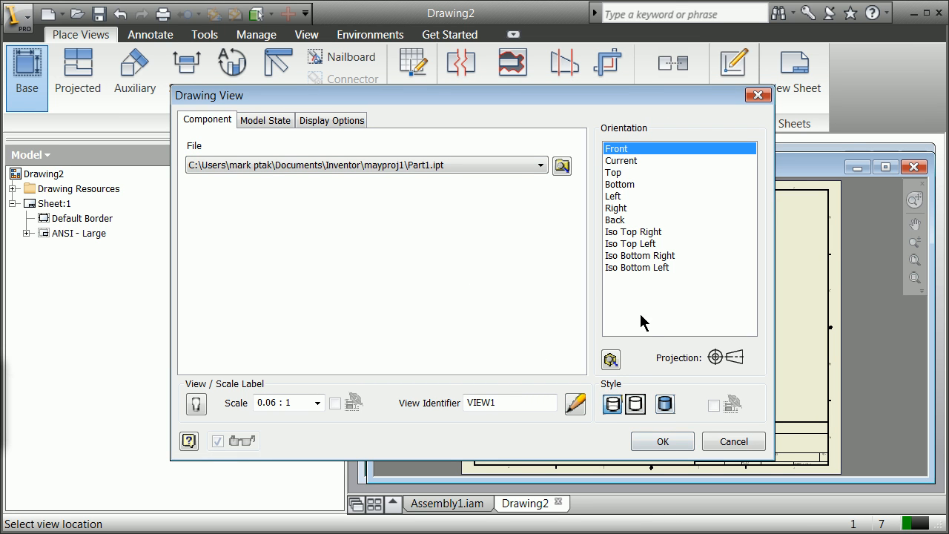
left_click(675, 441)
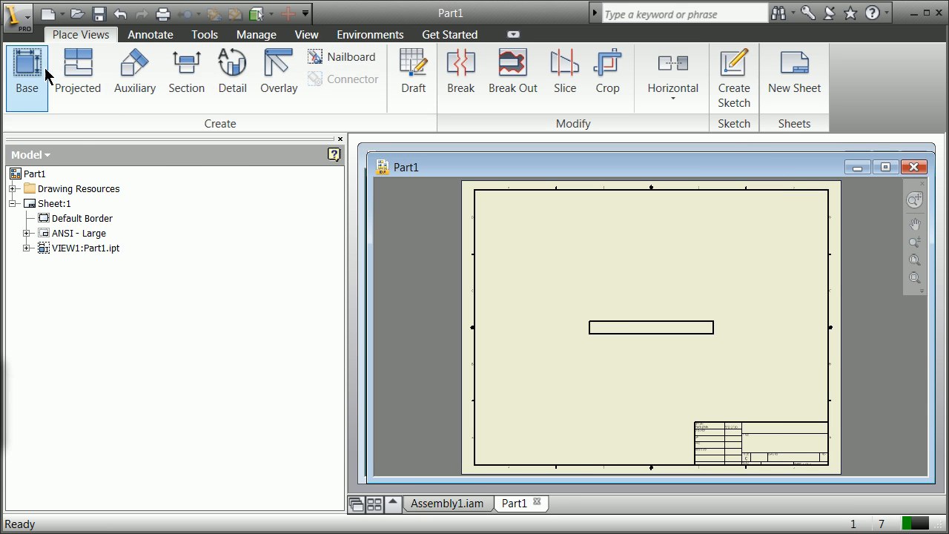
Step: Dimension the bottom edge of the part's front view, placing the dimension below it with the default text settings
left_click(137, 38)
left_click(46, 77)
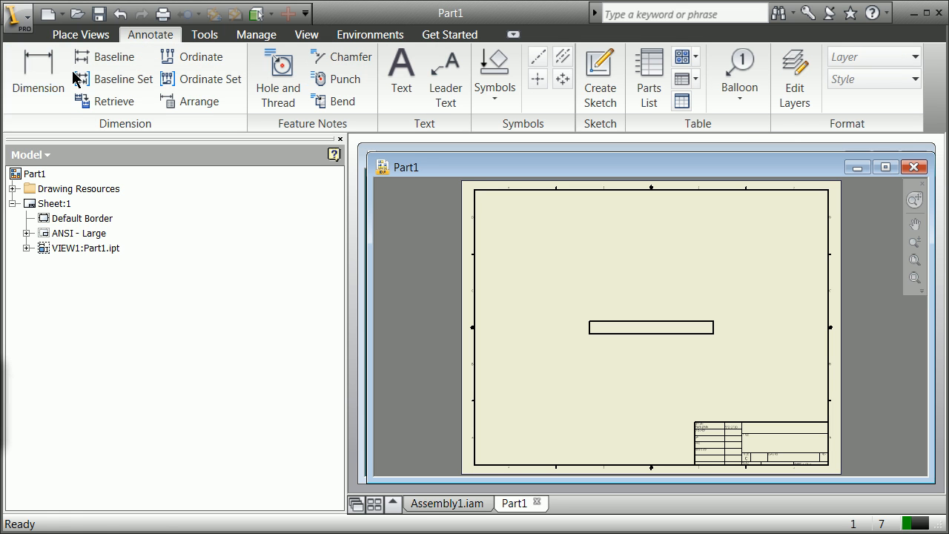
left_click(646, 333)
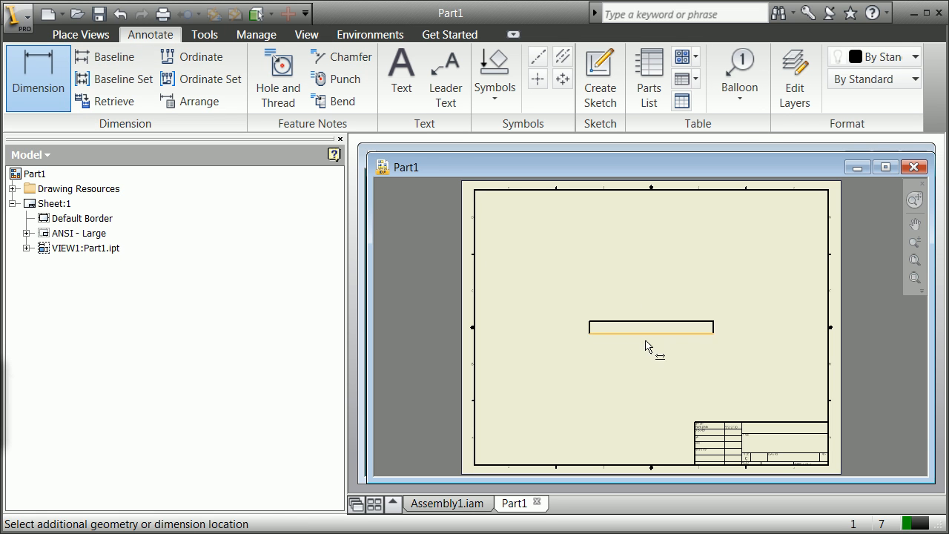
left_click(649, 357)
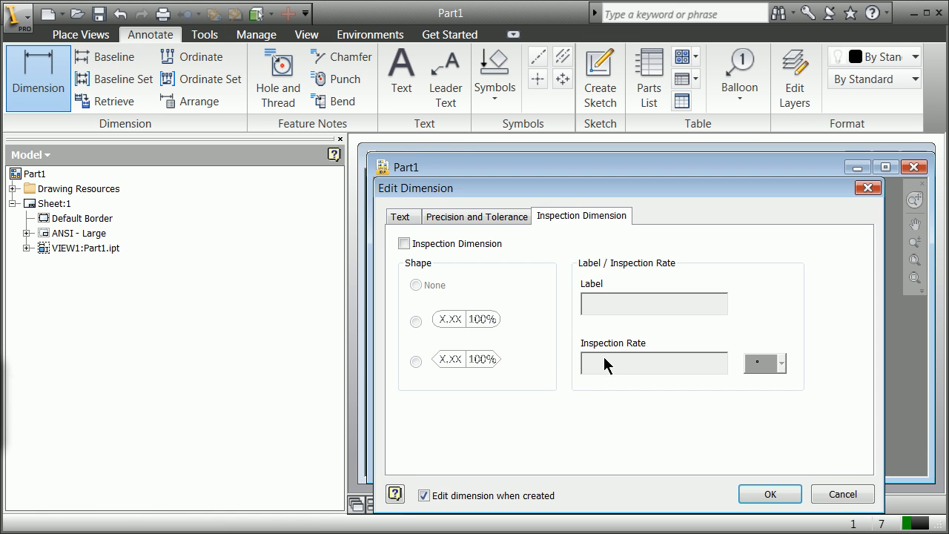
left_click(497, 216)
left_click(407, 217)
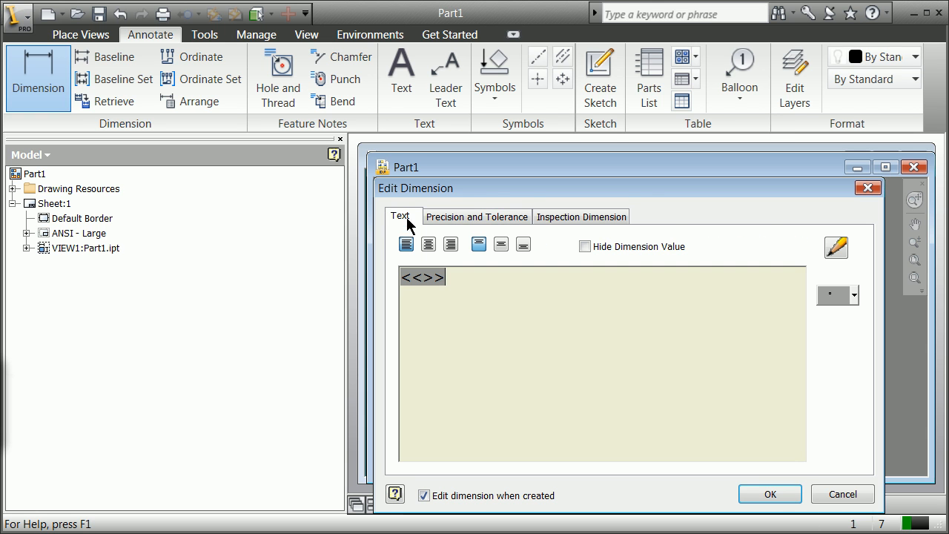
left_click(776, 501)
Step: Dimension the left edge of the part's front view, placing the dimension to its left with the default settings
scroll(607, 344, "up", 5)
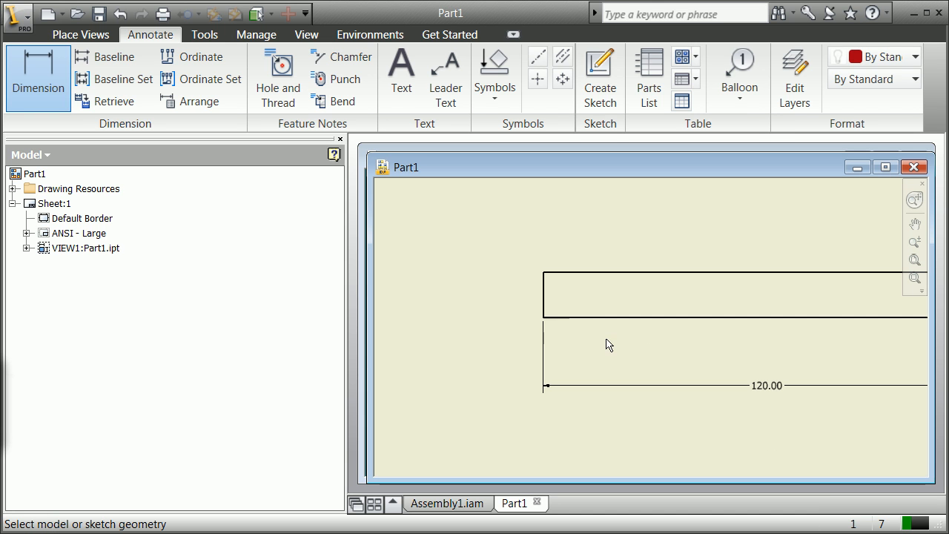
left_click(544, 297)
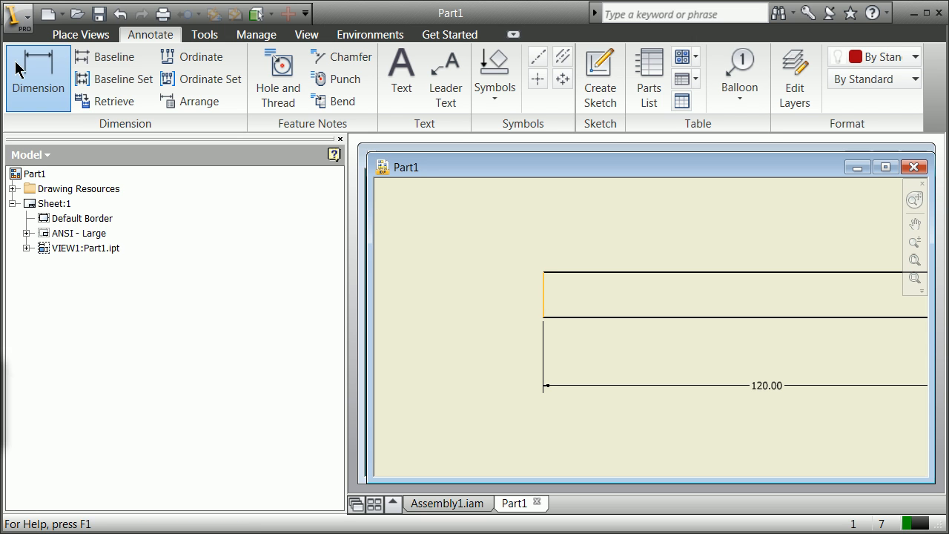
left_click(53, 66)
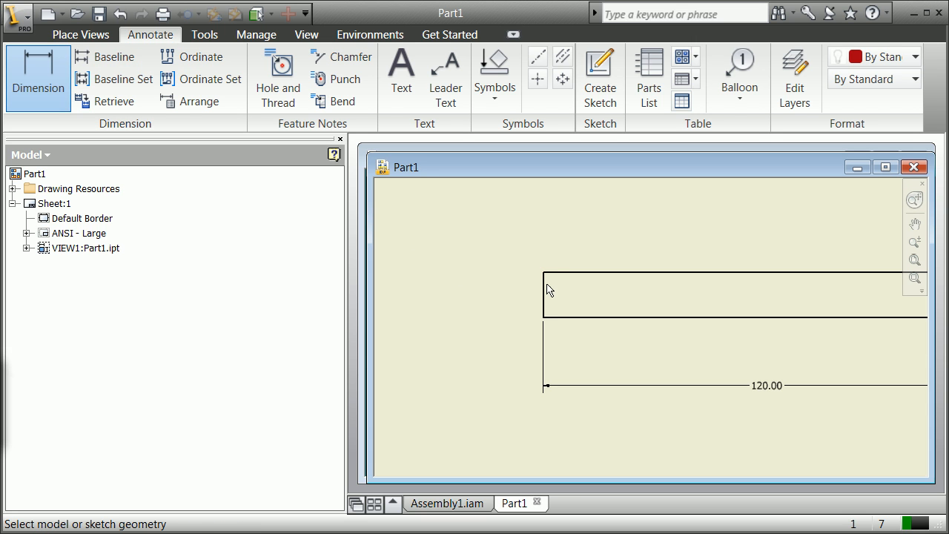
left_click(545, 290)
left_click(466, 297)
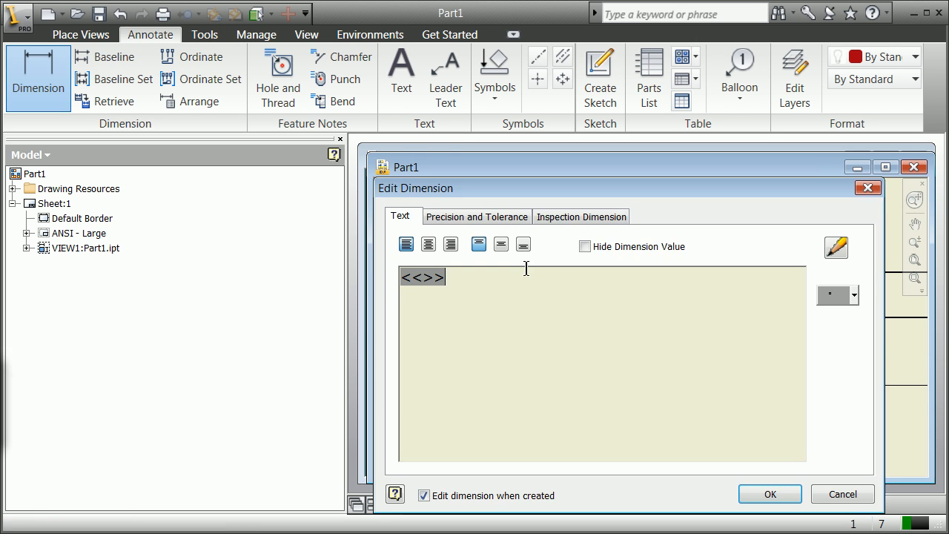
left_click(791, 494)
scroll(661, 351, "up", 5)
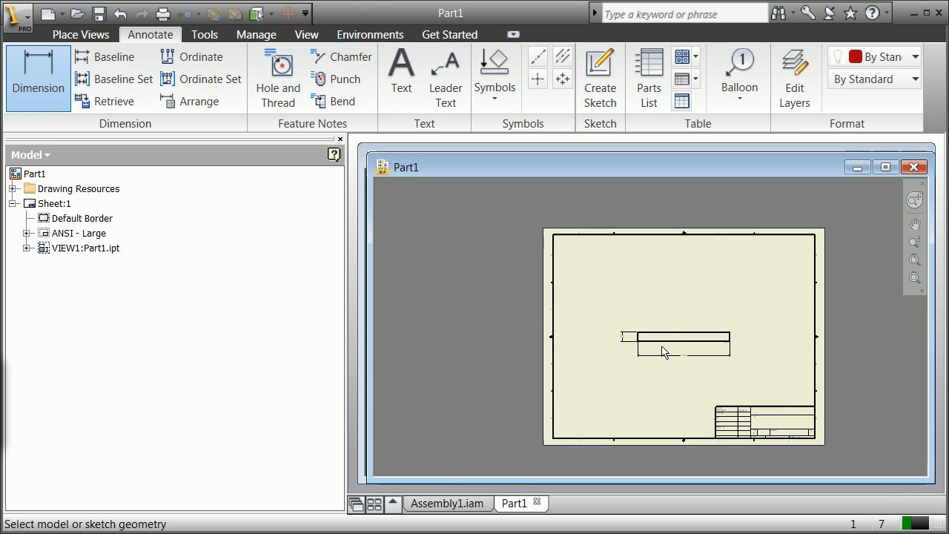
scroll(684, 345, "down", 5)
scroll(672, 313, "up", 5)
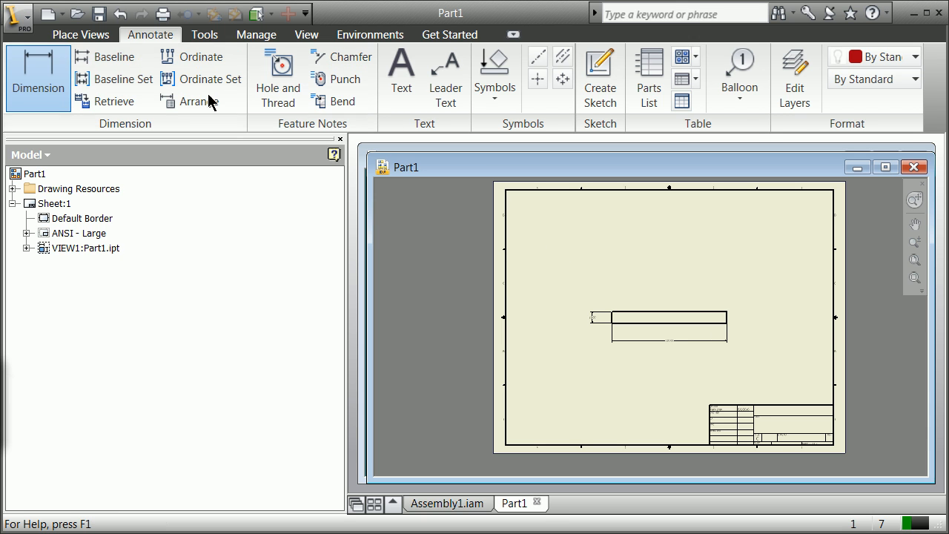
left_click(81, 35)
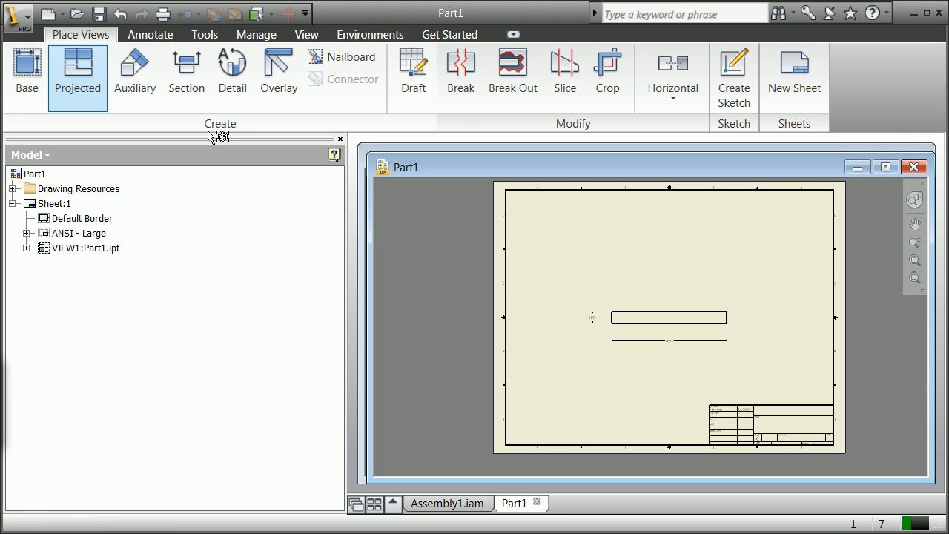
left_click(673, 313)
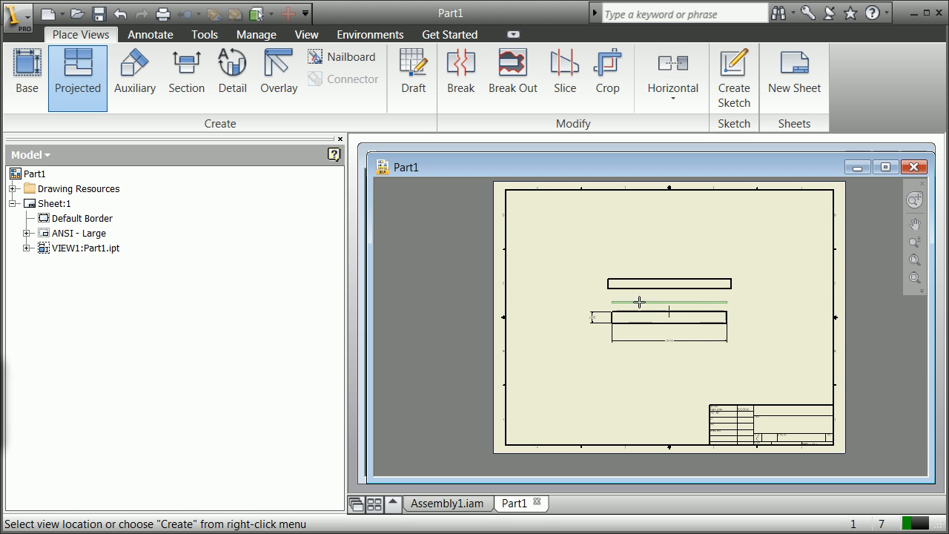
Step: Create full-depth section view A at 0.06 : 1 from a vertical cut through the middle of the front view, placed to its left
left_click(196, 65)
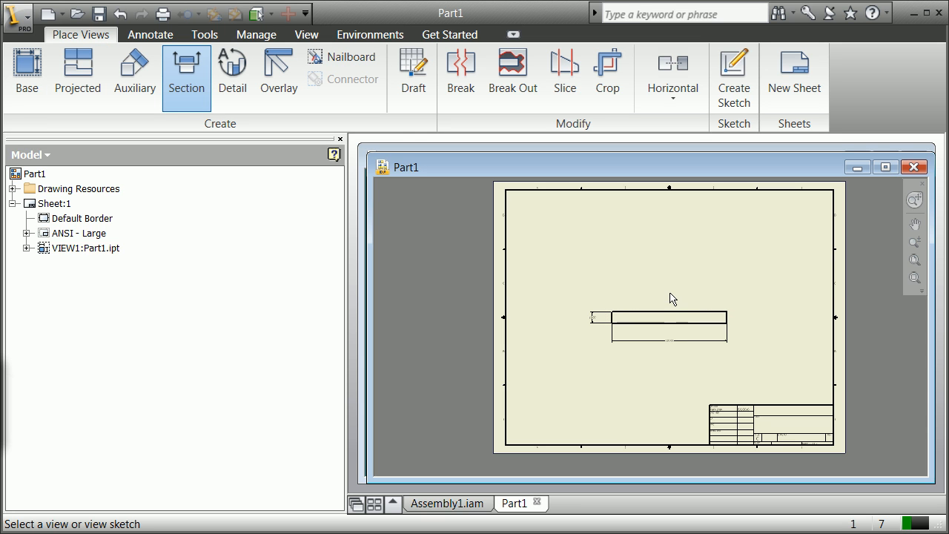
left_click(672, 316)
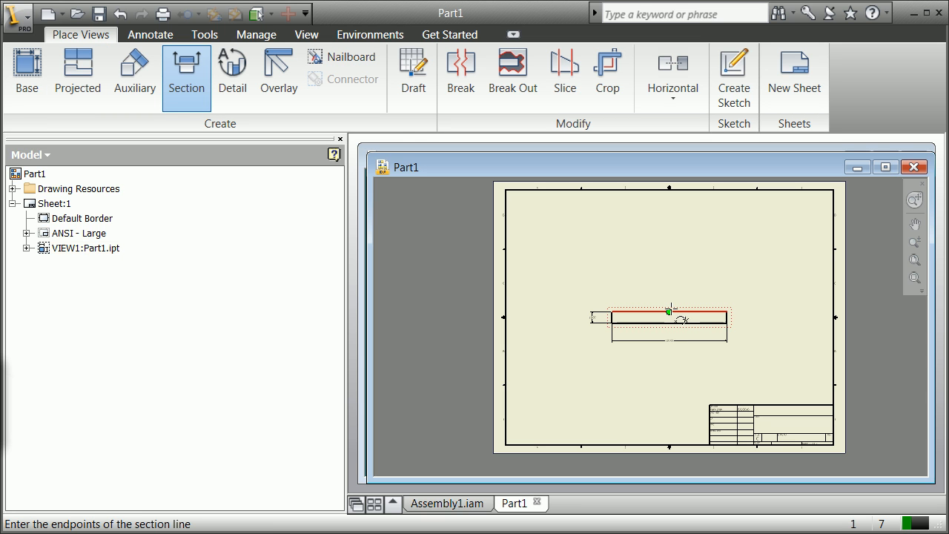
left_click(669, 297)
left_click(669, 342)
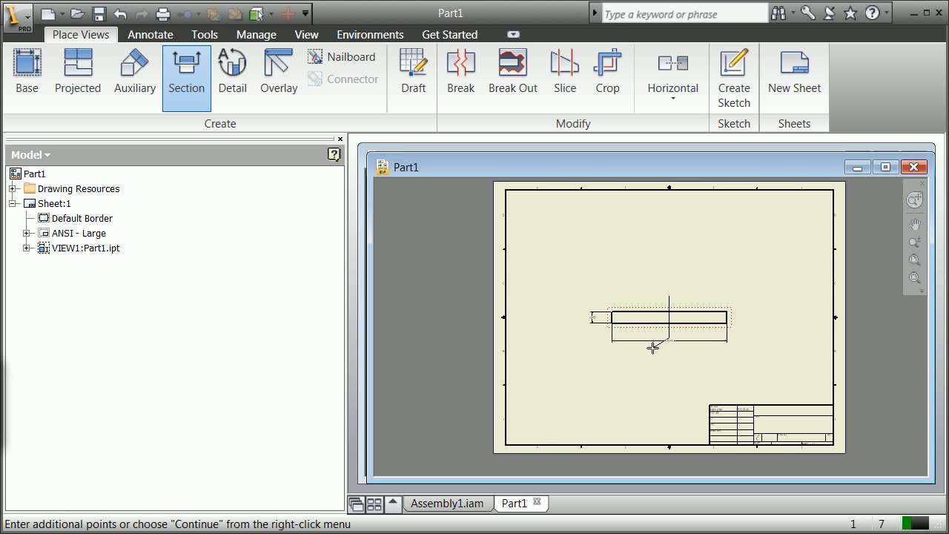
right_click(653, 347)
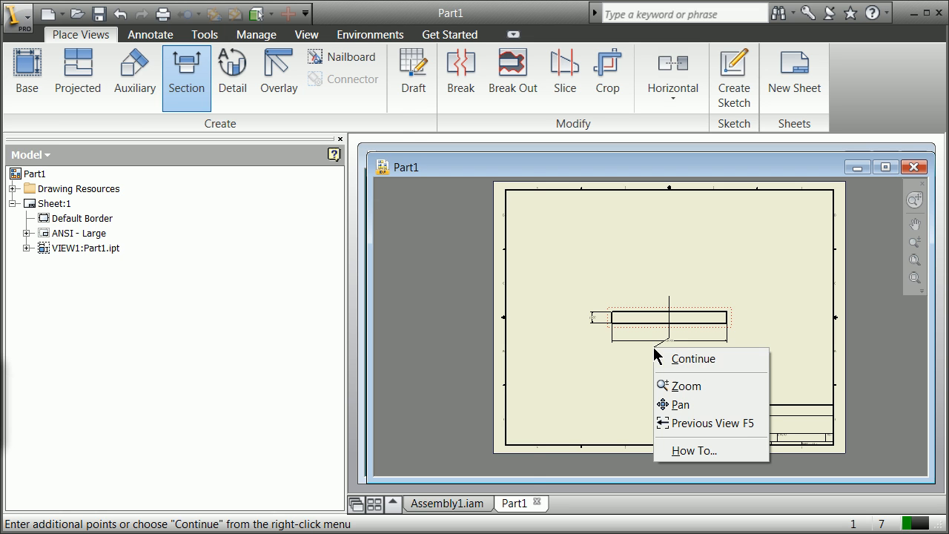
left_click(672, 360)
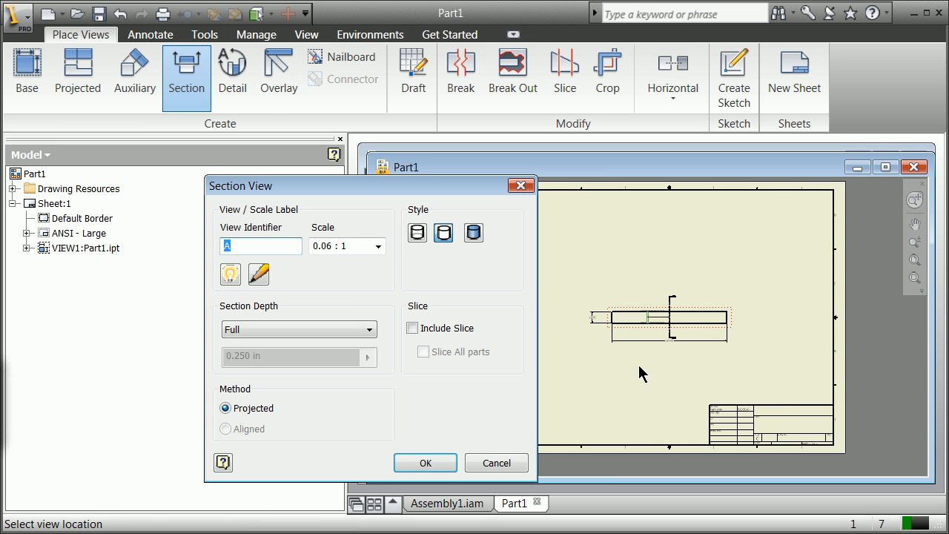
left_click(441, 463)
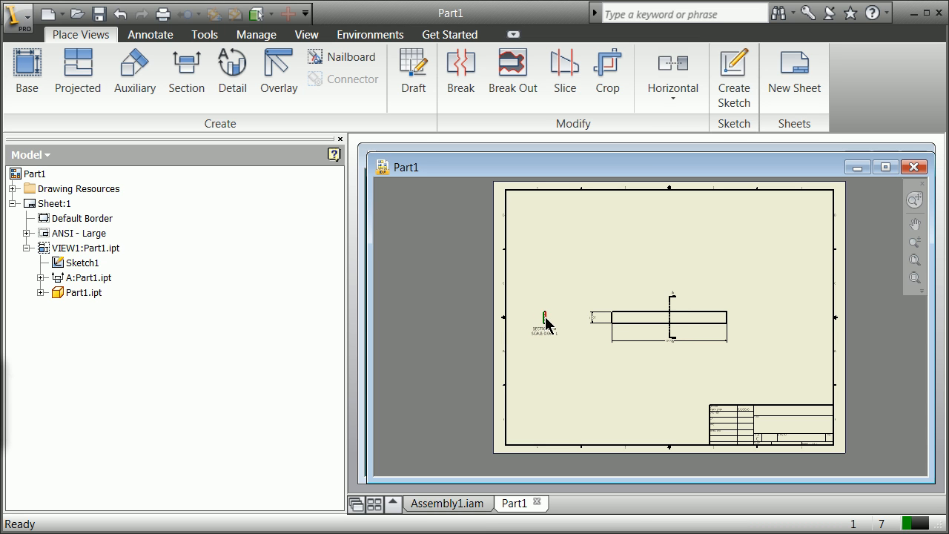
scroll(638, 348, "up", 2)
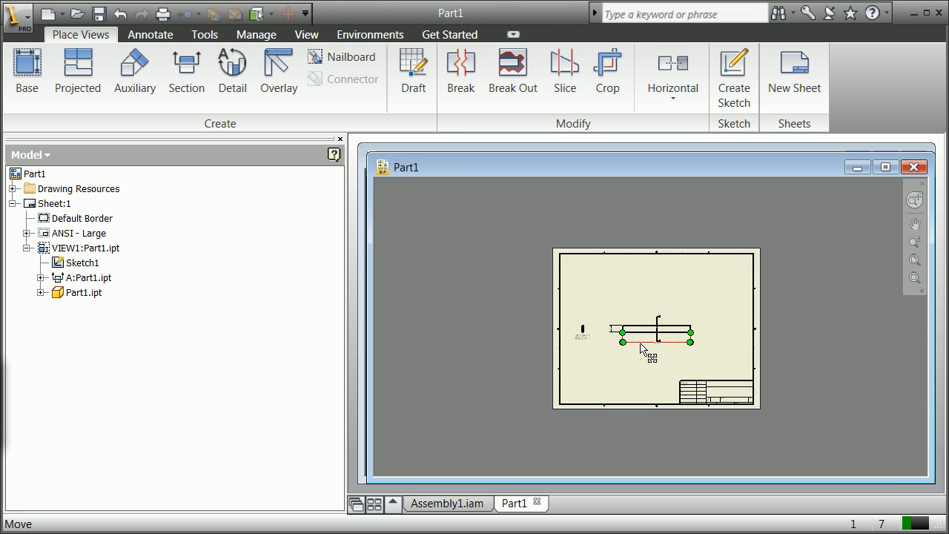
scroll(616, 334, "down", 4)
scroll(701, 360, "up", 5)
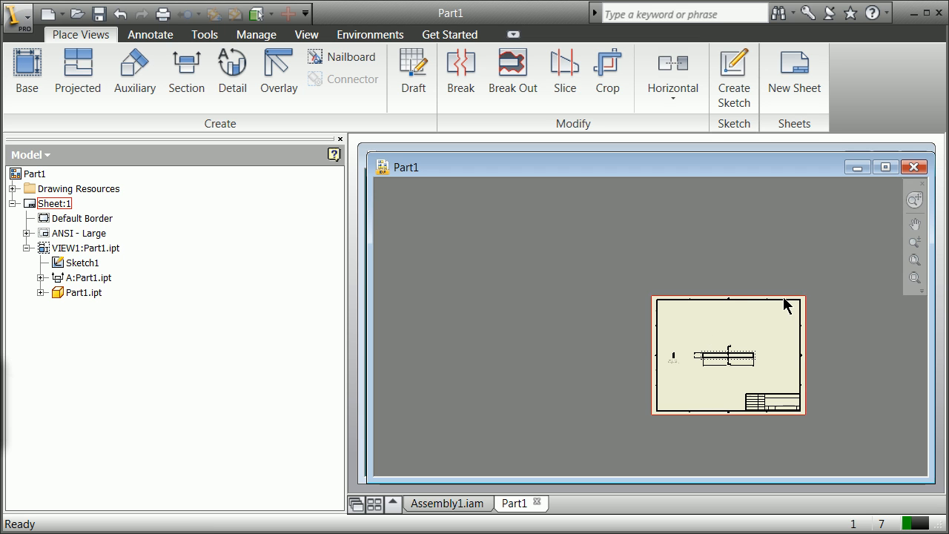
Step: Examine the layout of the Part1 drawing sheet and the entries in its title block
scroll(742, 375, "down", 4)
scroll(695, 319, "up", 2)
left_click_drag(695, 319, 693, 322)
scroll(693, 322, "up", 2)
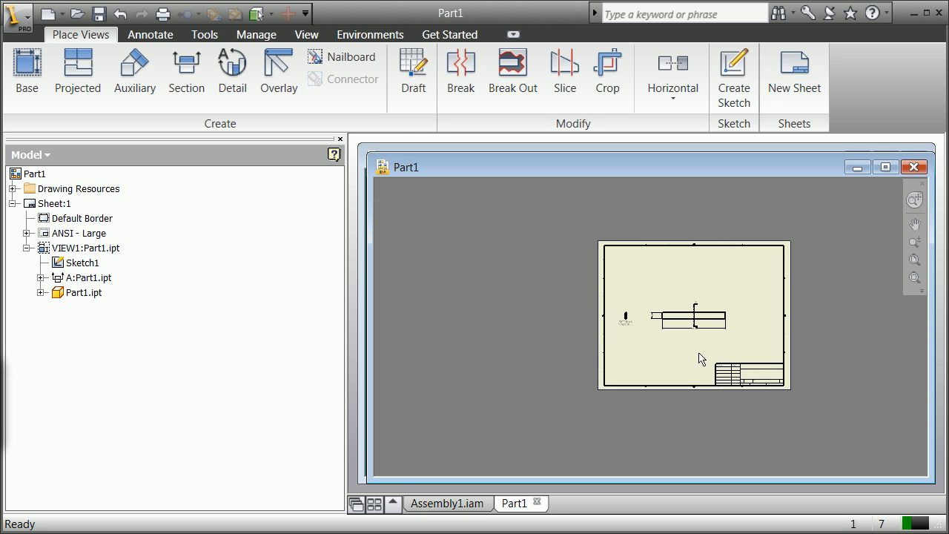
scroll(730, 380, "up", 5)
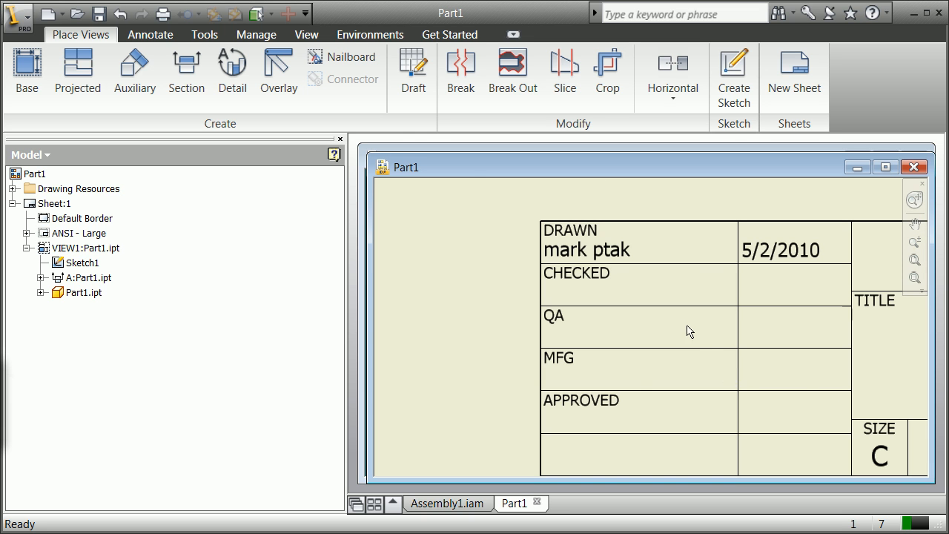
scroll(681, 324, "down", 7)
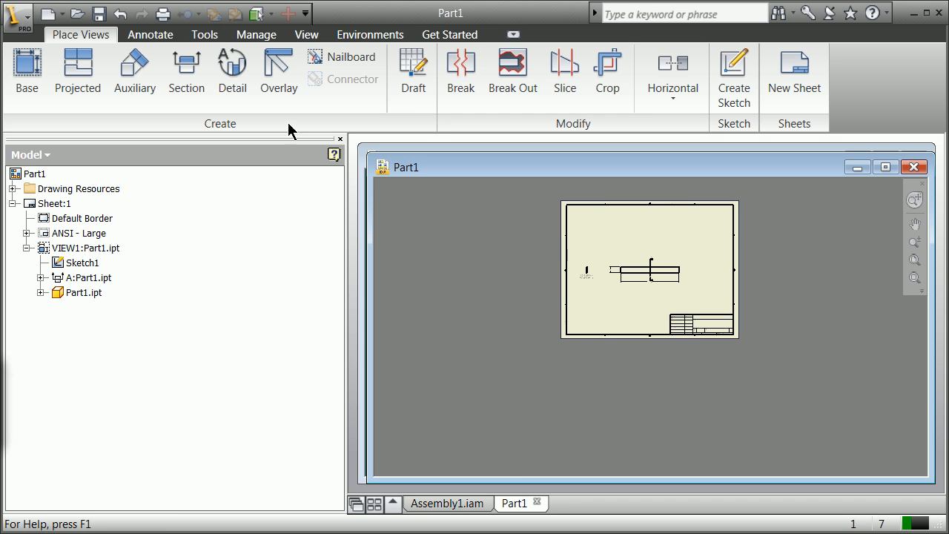
left_click(158, 34)
left_click(208, 37)
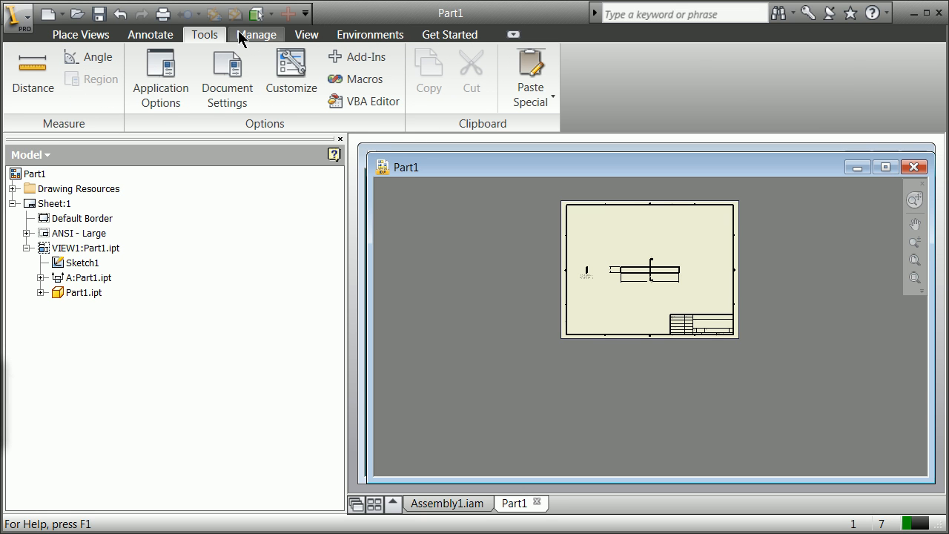
left_click(244, 35)
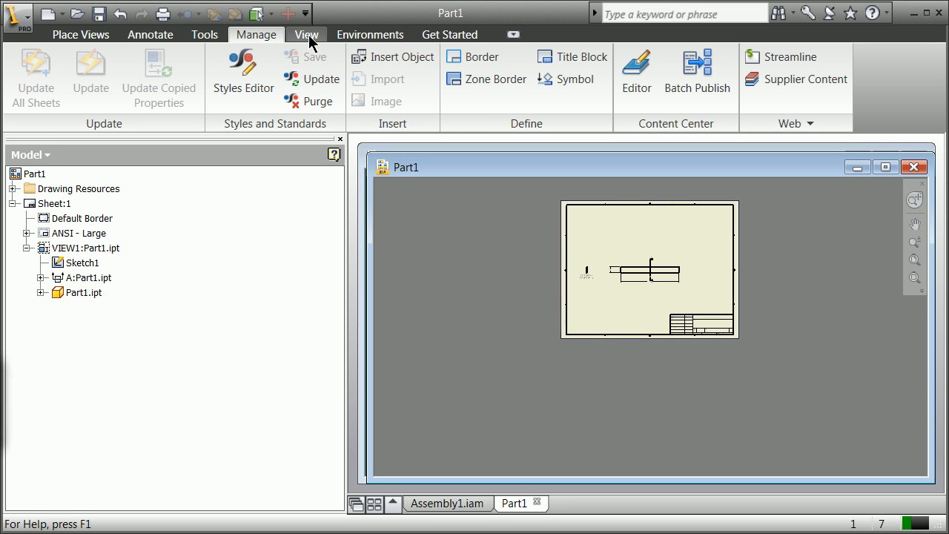
left_click(308, 35)
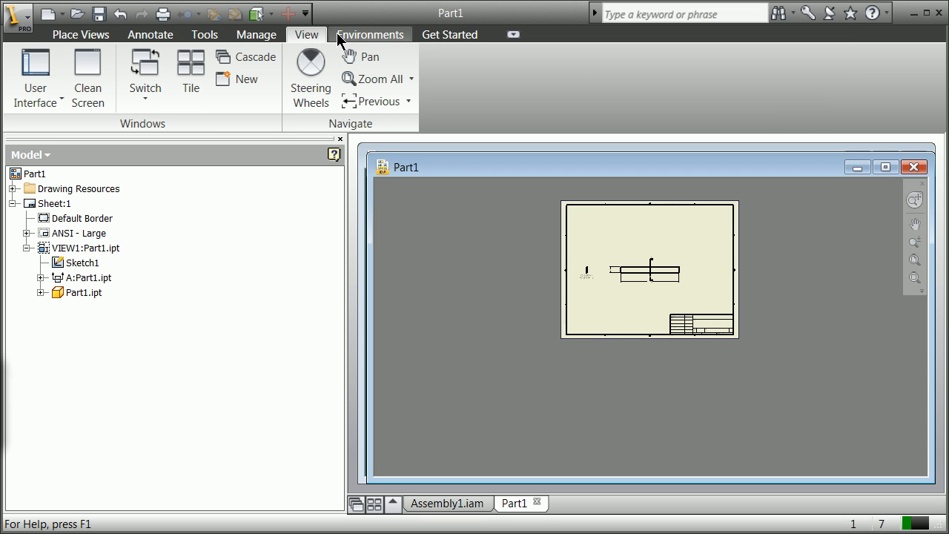
left_click(399, 37)
left_click(432, 34)
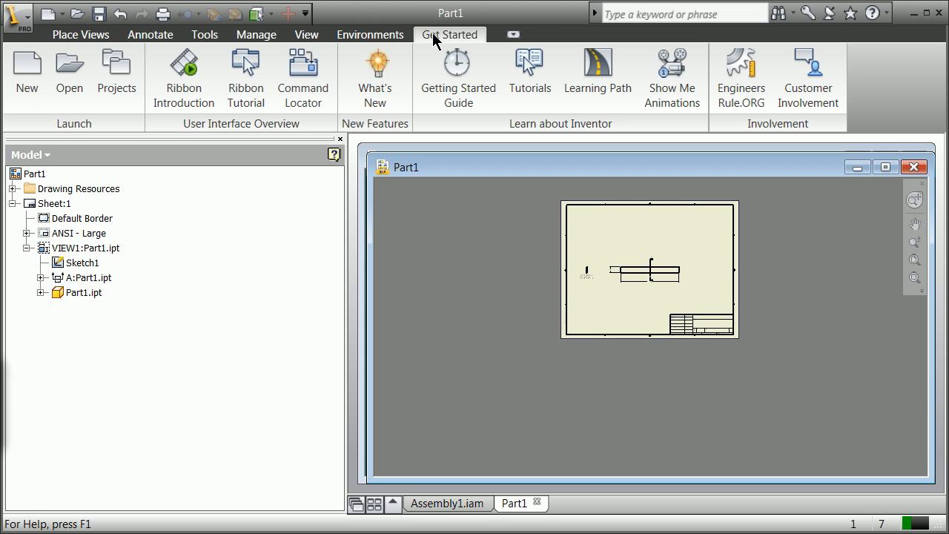
left_click(80, 35)
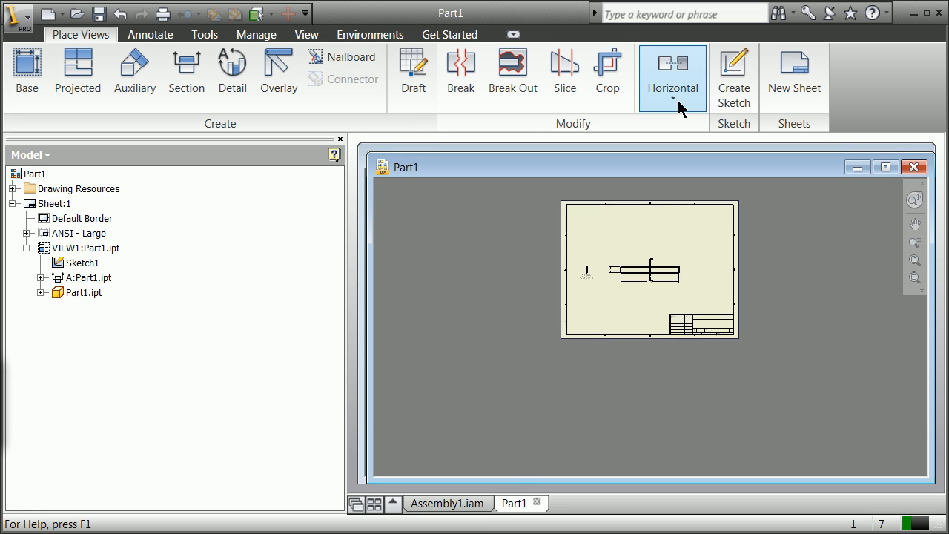
left_click(731, 103)
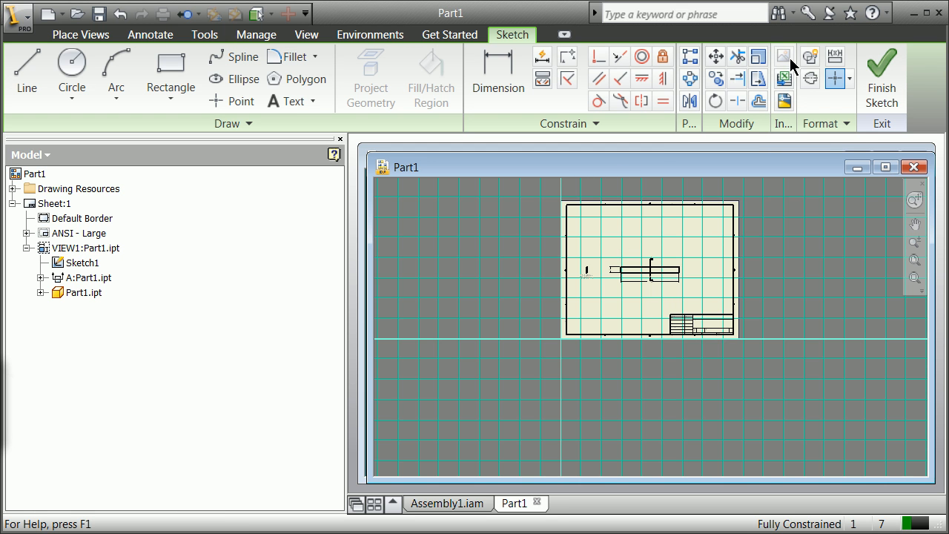
left_click(882, 84)
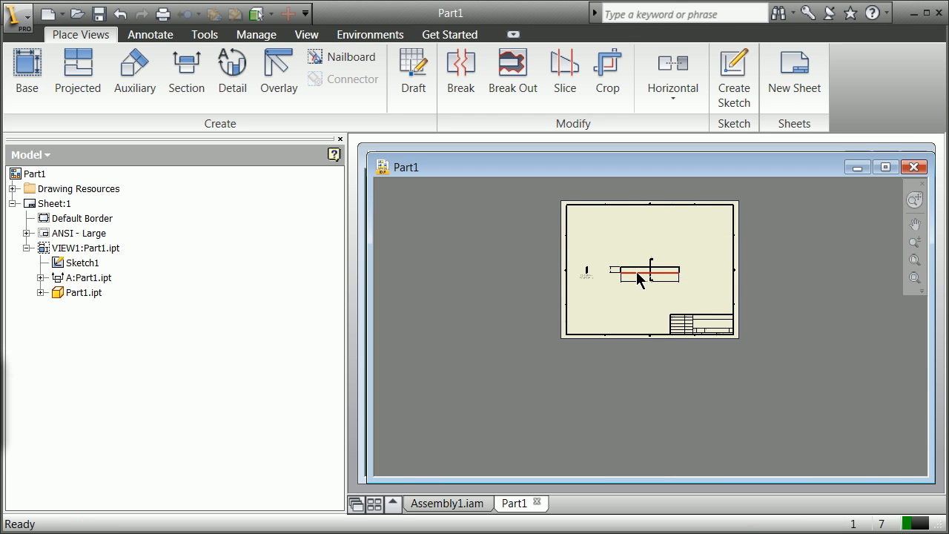
Step: Save the drawing as Part1.idw in the mayproj1 folder, agreeing to continue with the Educational Version
scroll(614, 258, "up", 3)
scroll(615, 257, "down", 2)
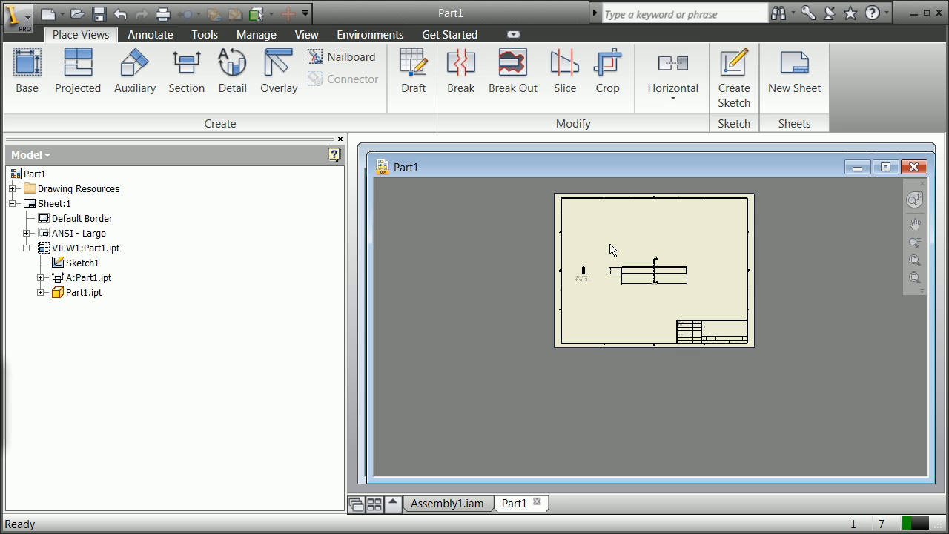
left_click(26, 35)
left_click(77, 239)
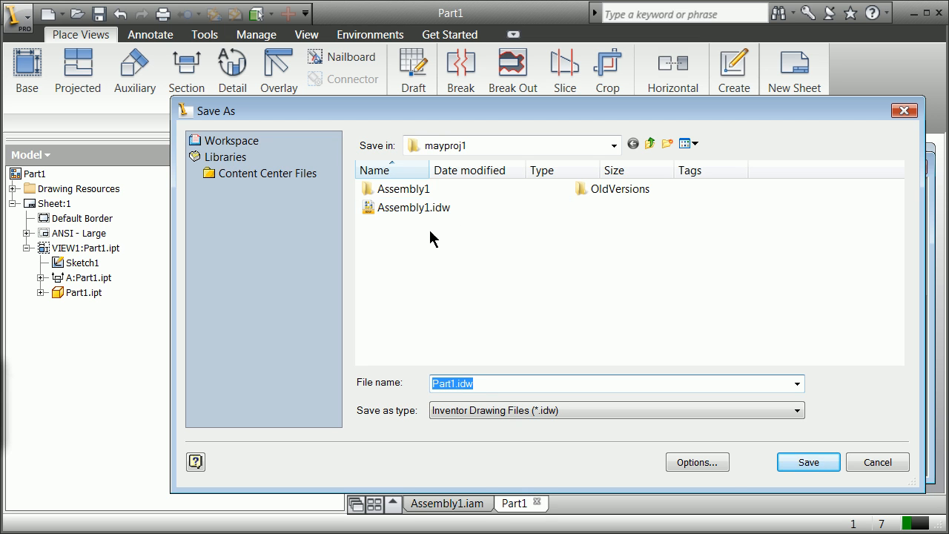
left_click(822, 466)
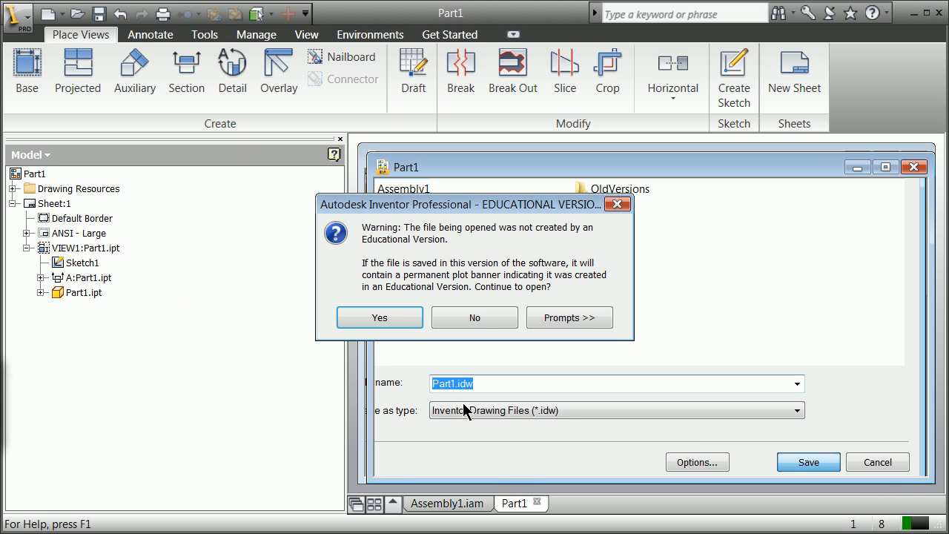
left_click(383, 317)
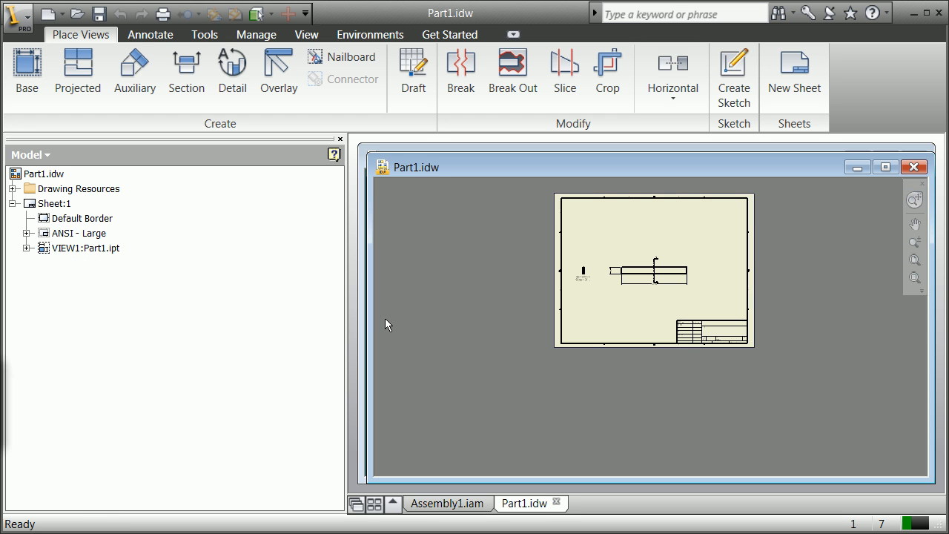
Step: Close the Part1.idw drawing
left_click(913, 169)
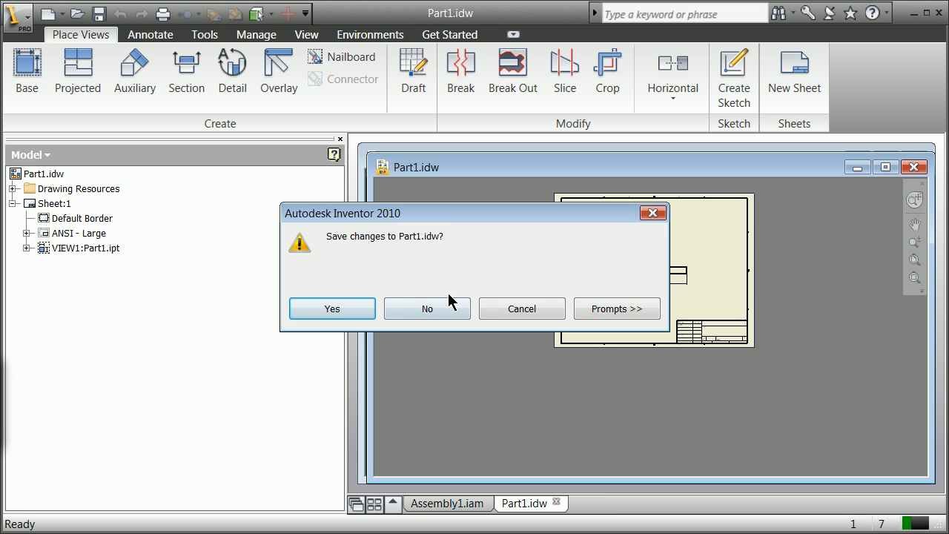